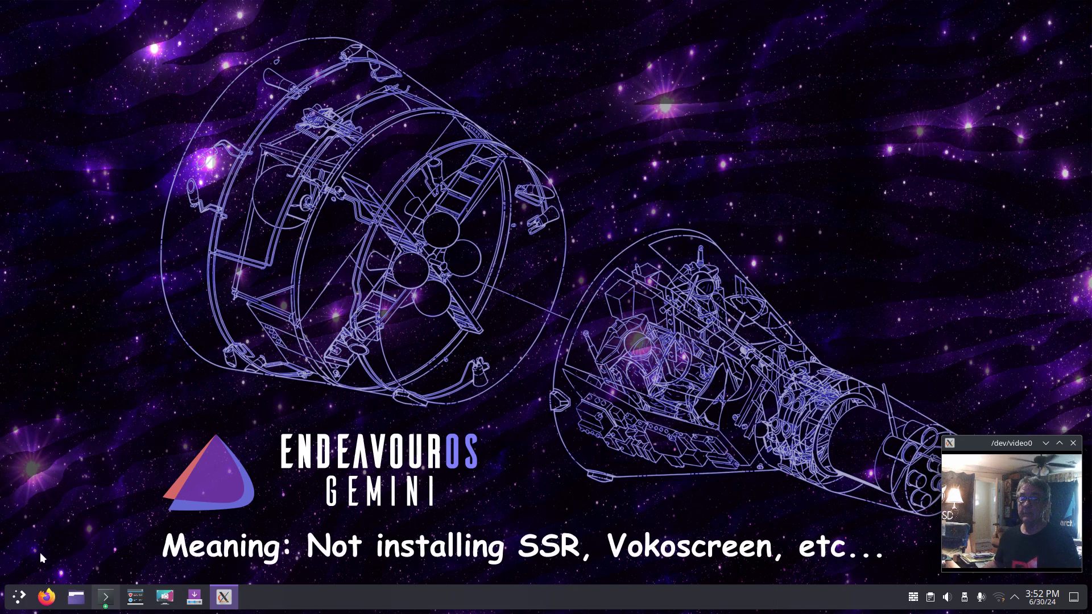
Launch the EndeavourOS Welcome app and move its window away from the centre of the desktop.
click(25, 603)
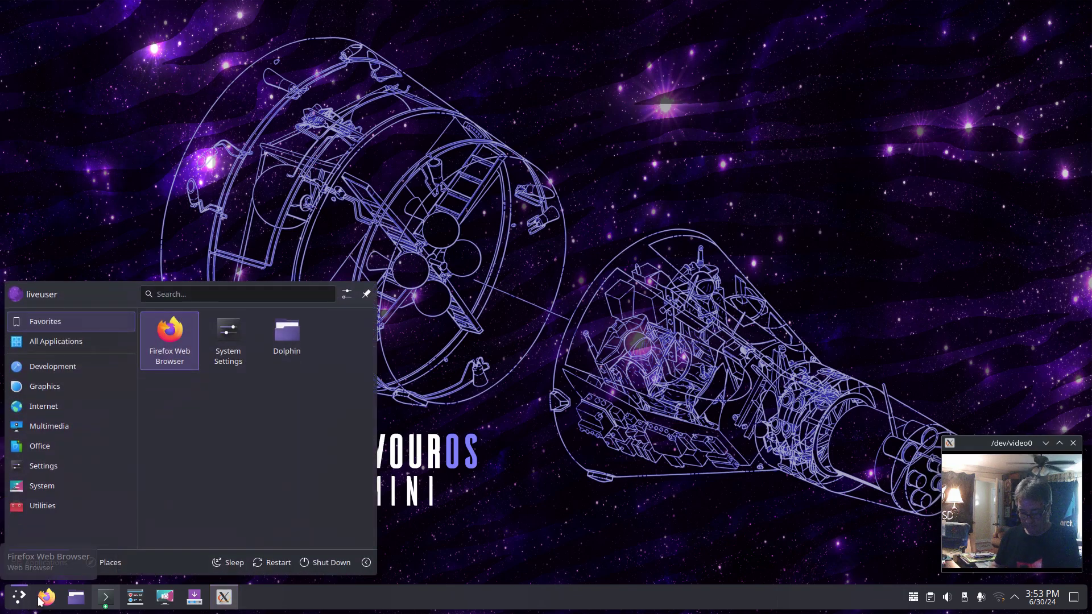
text(welc)
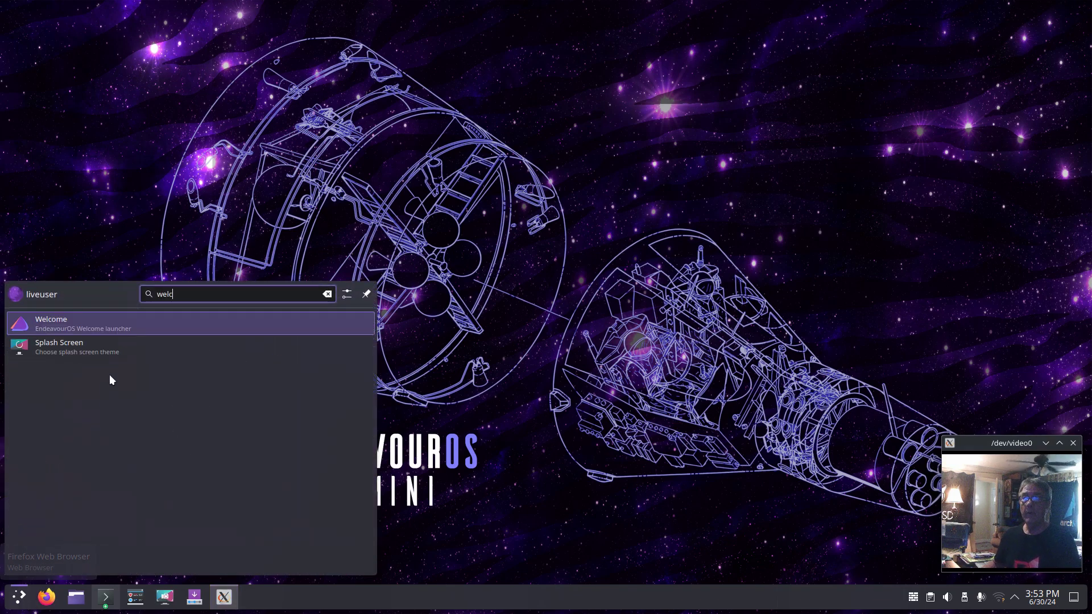
click(117, 330)
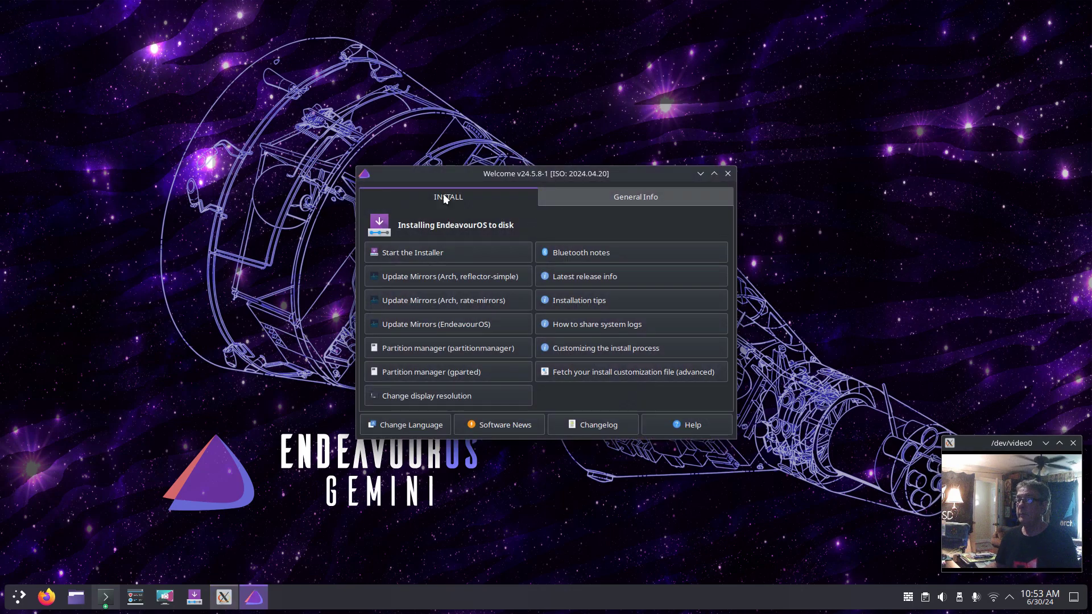
drag(525, 173, 700, 45)
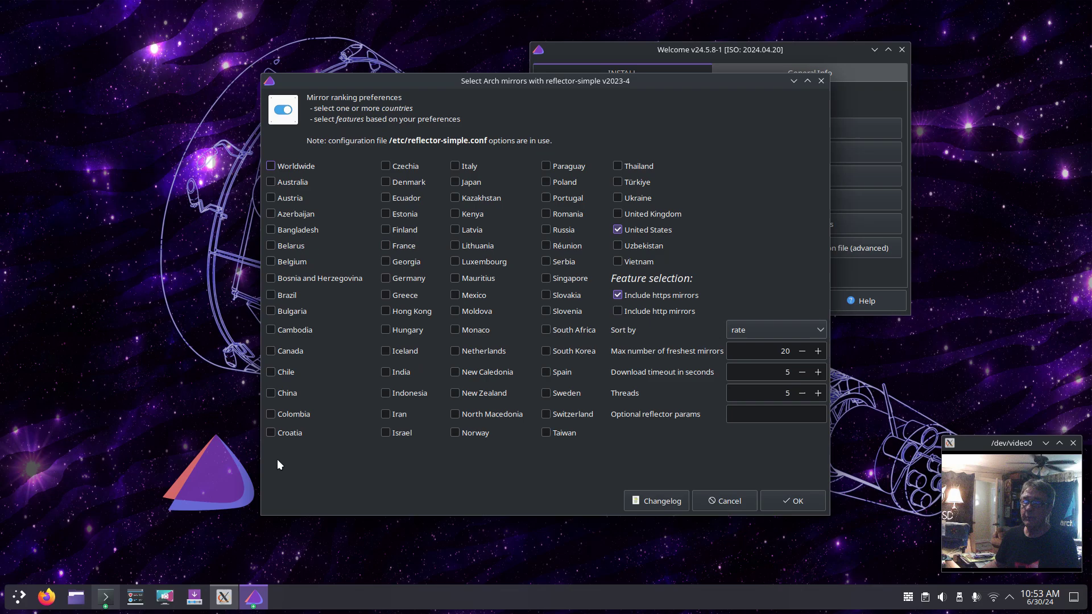
Save a new Arch mirrorlist with Canada added to the reflector-simple country selection, and update the EndeavourOS mirrors.
click(271, 352)
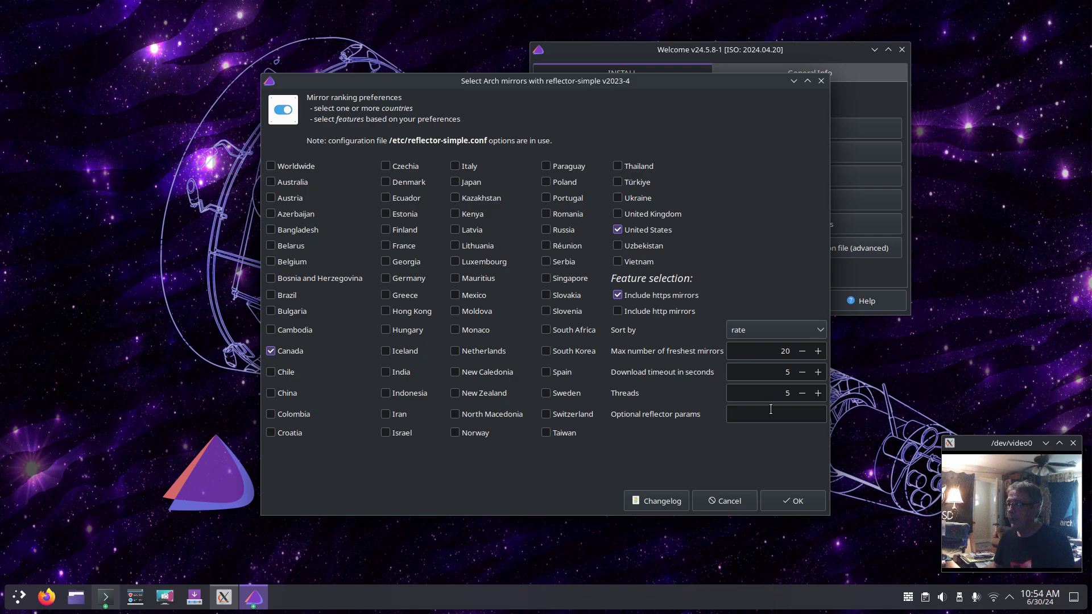
click(787, 503)
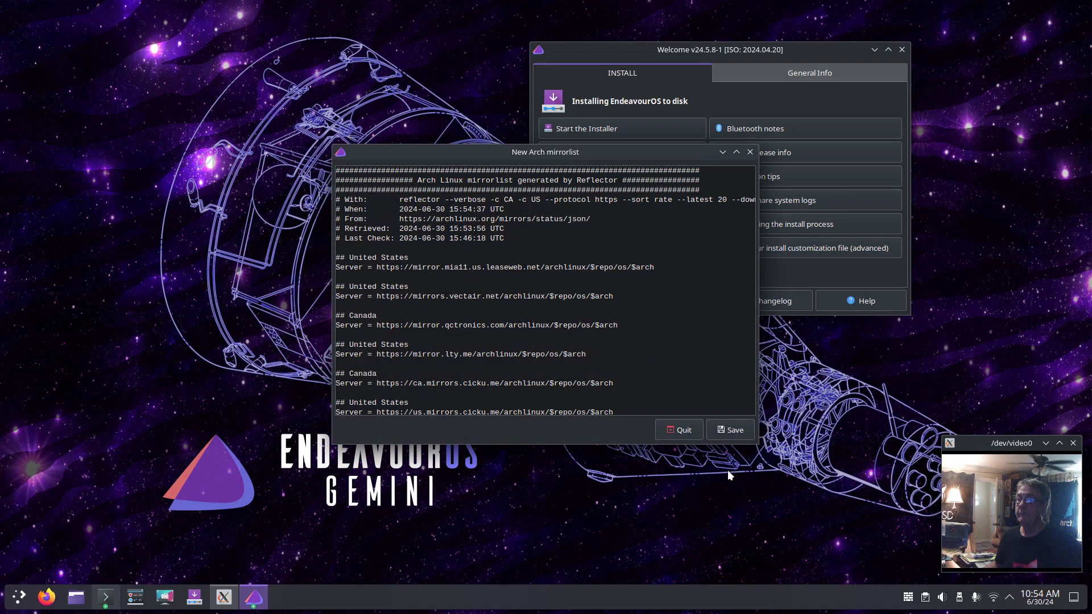
click(731, 429)
key(Return)
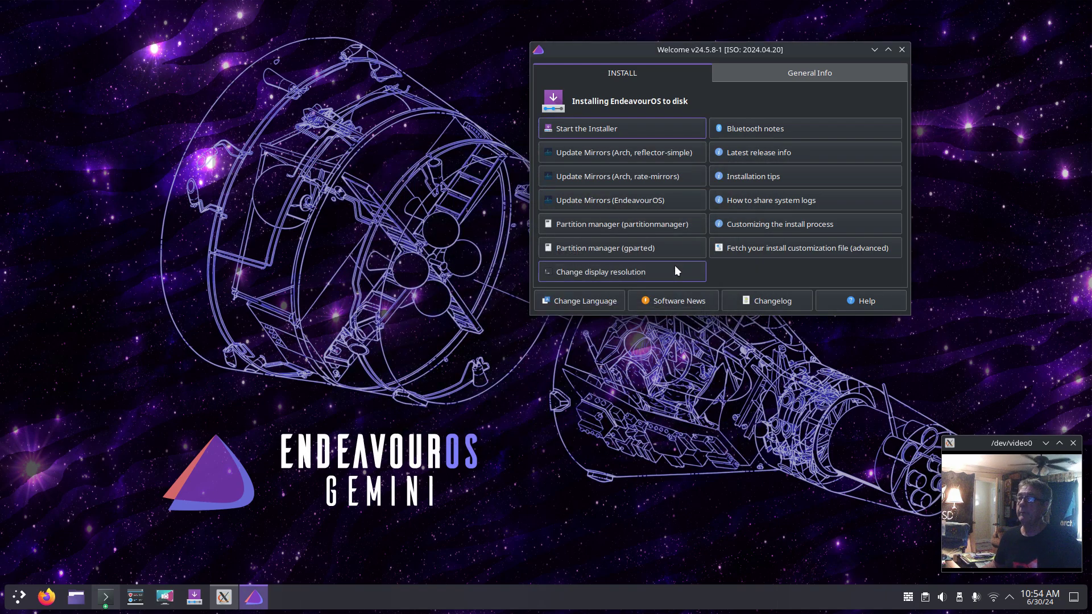
click(624, 201)
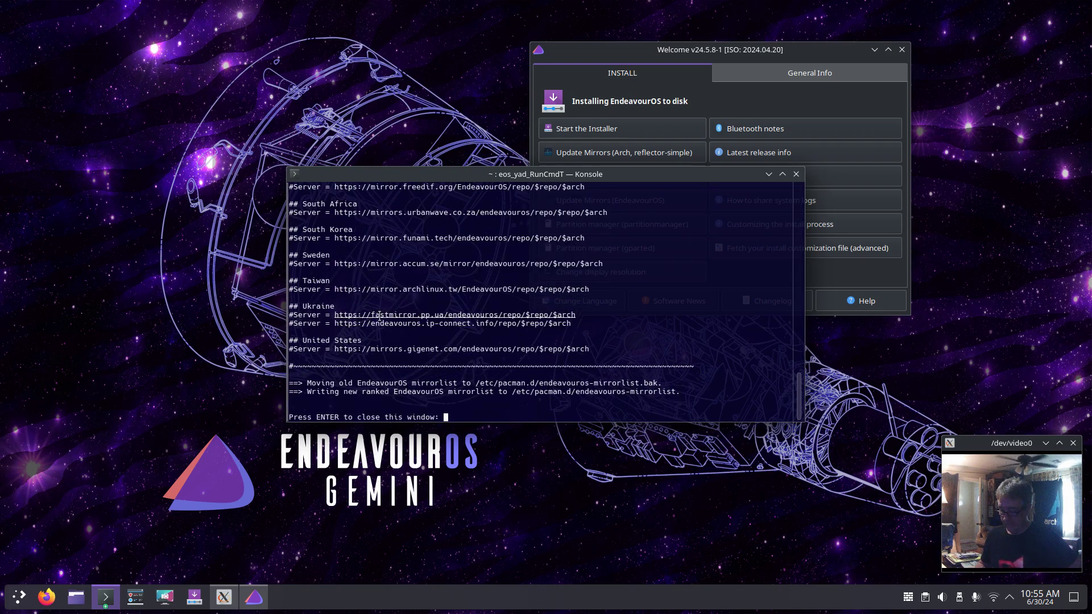
key(Return)
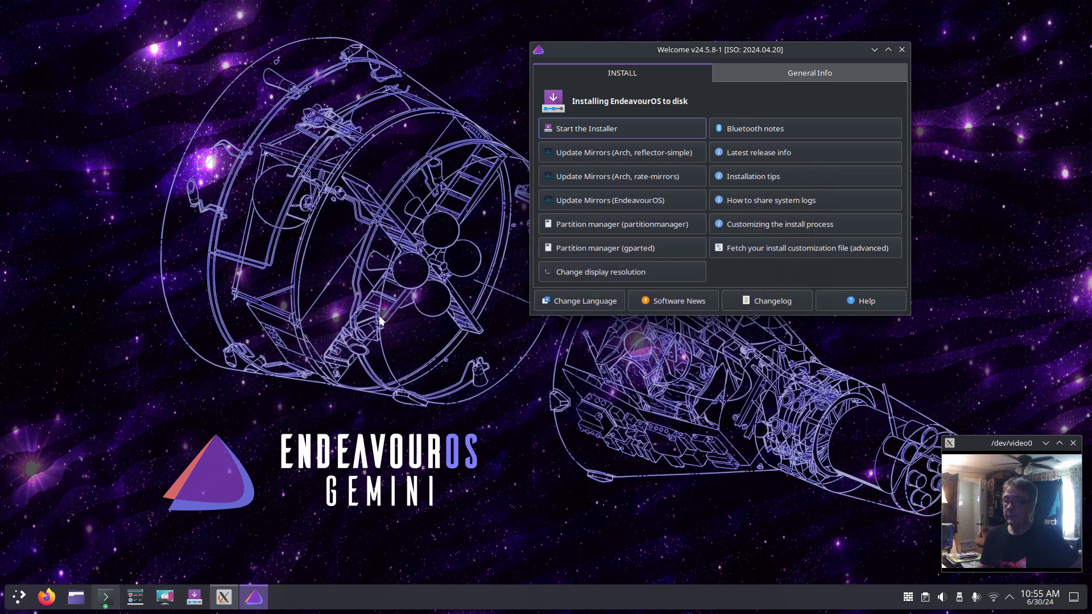
Open the GParted partition manager from the Welcome window and reposition it on the desktop.
click(606, 248)
key(Escape)
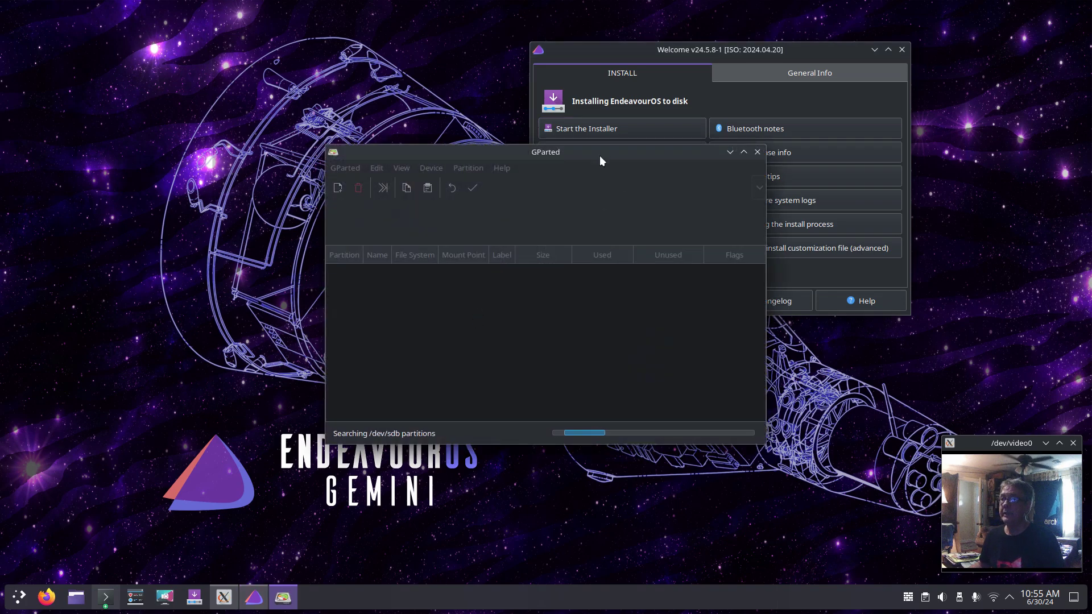
drag(600, 155, 757, 112)
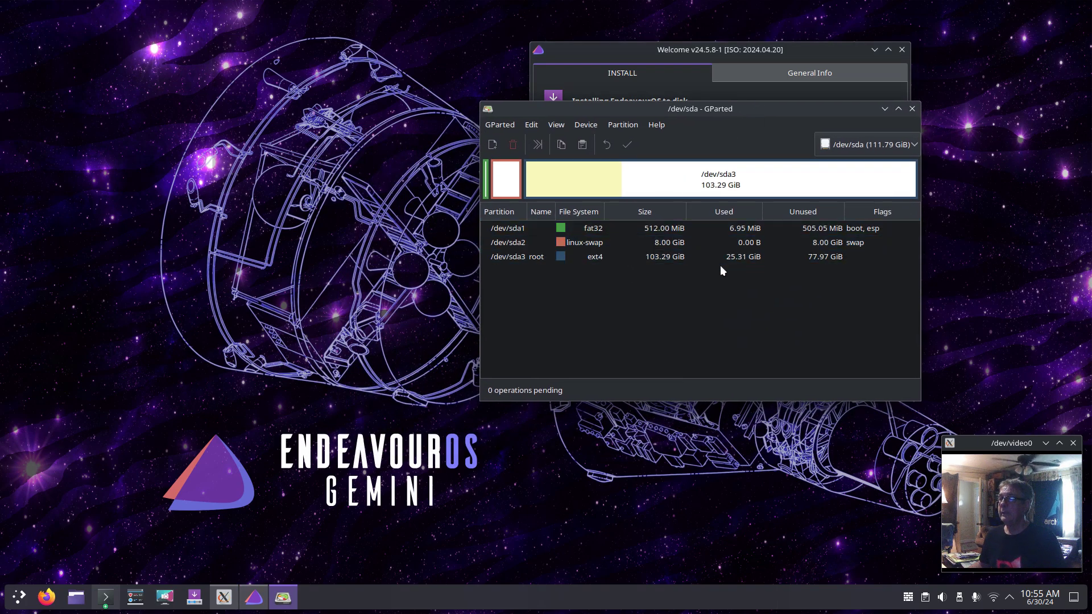
Check the flags on the /dev/sda1 partition without changing them and highlight the swap partition.
click(674, 229)
right_click(674, 227)
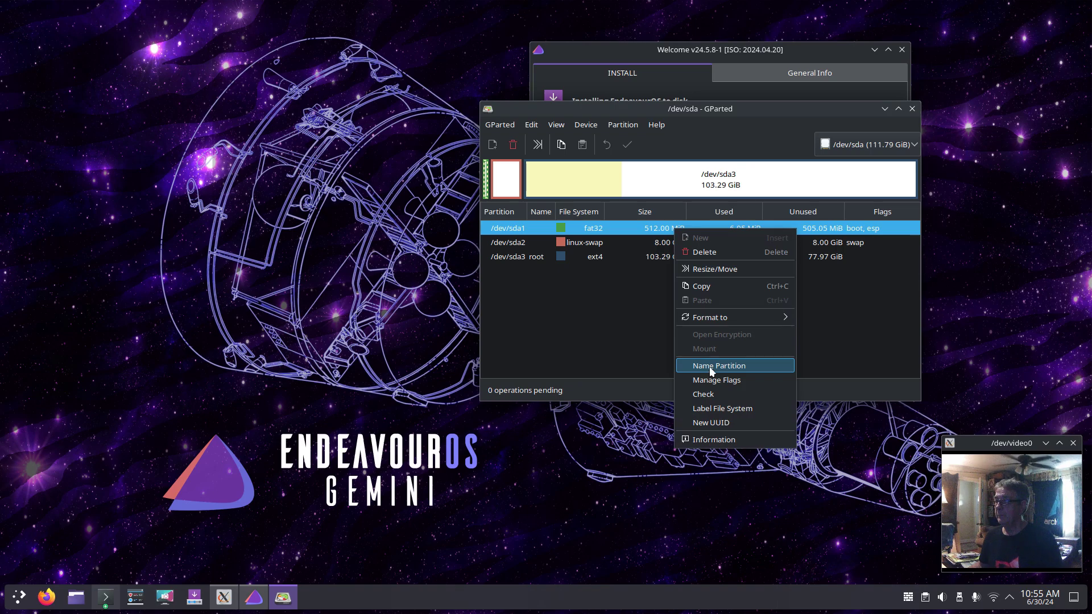
click(708, 382)
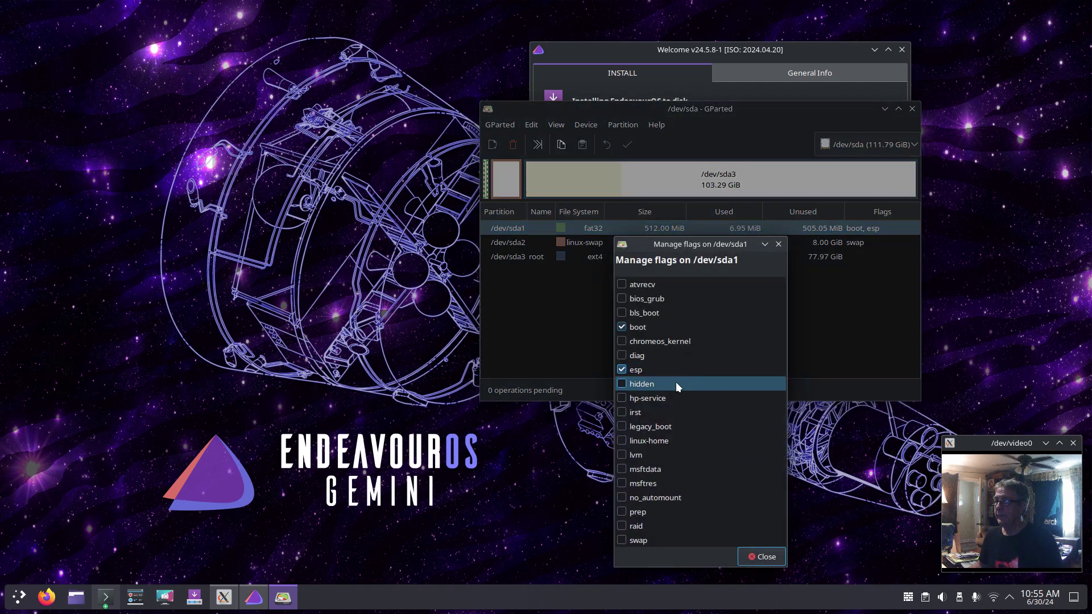
click(765, 556)
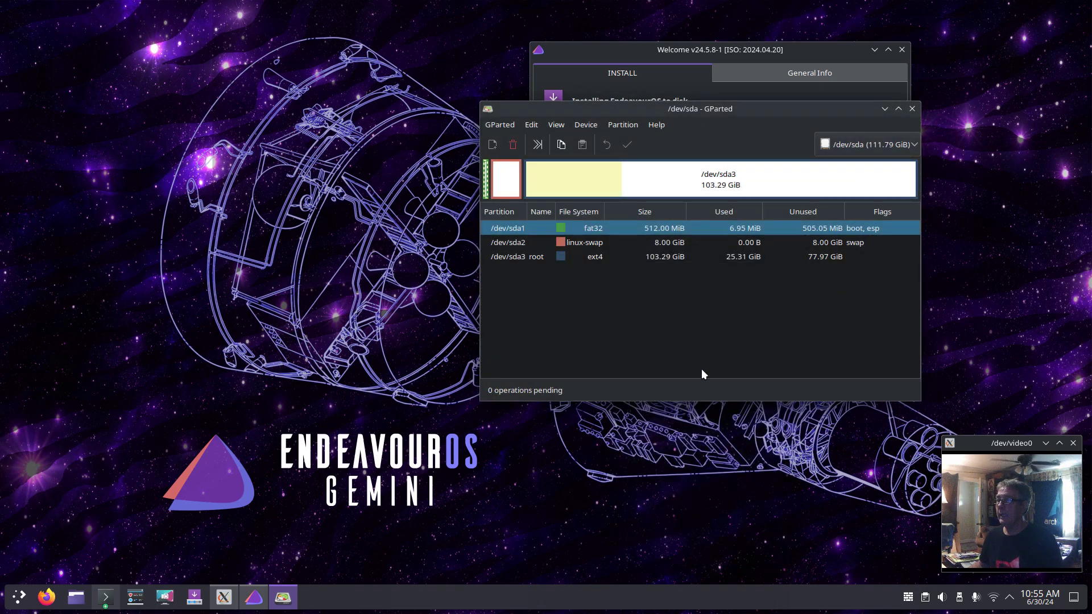
click(664, 244)
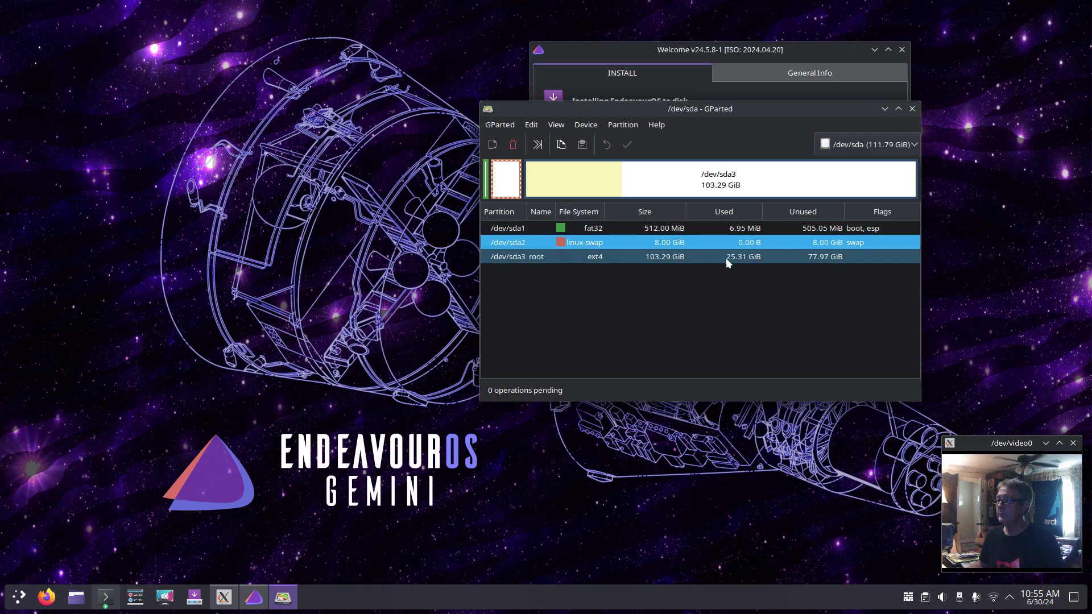
Format the root partition /dev/sda3 as ext4, apply the pending operation and close GParted.
click(675, 257)
right_click(674, 256)
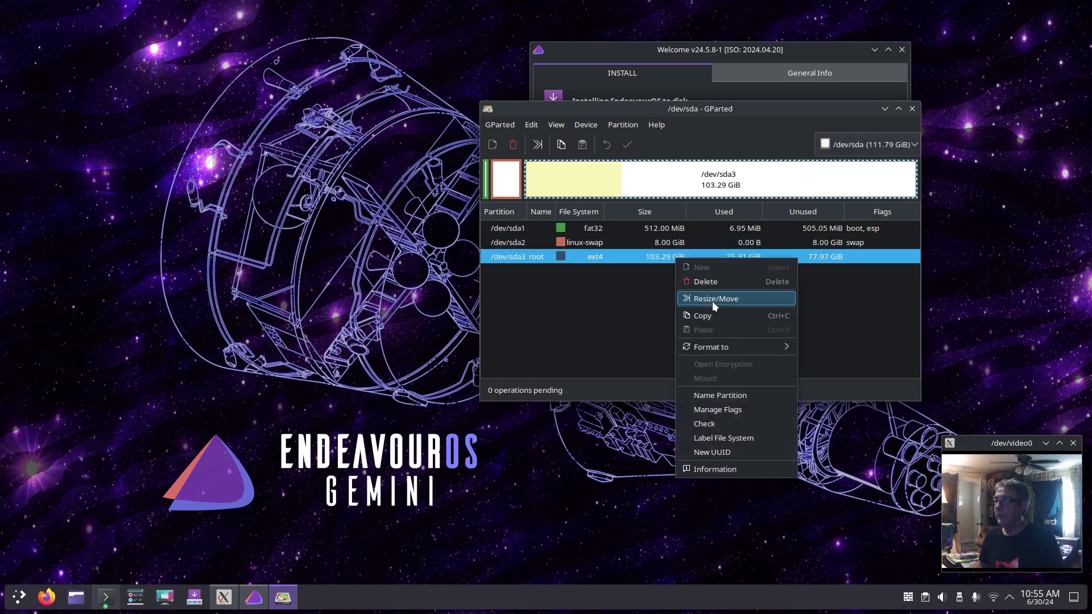
mouse_move(715, 348)
click(830, 353)
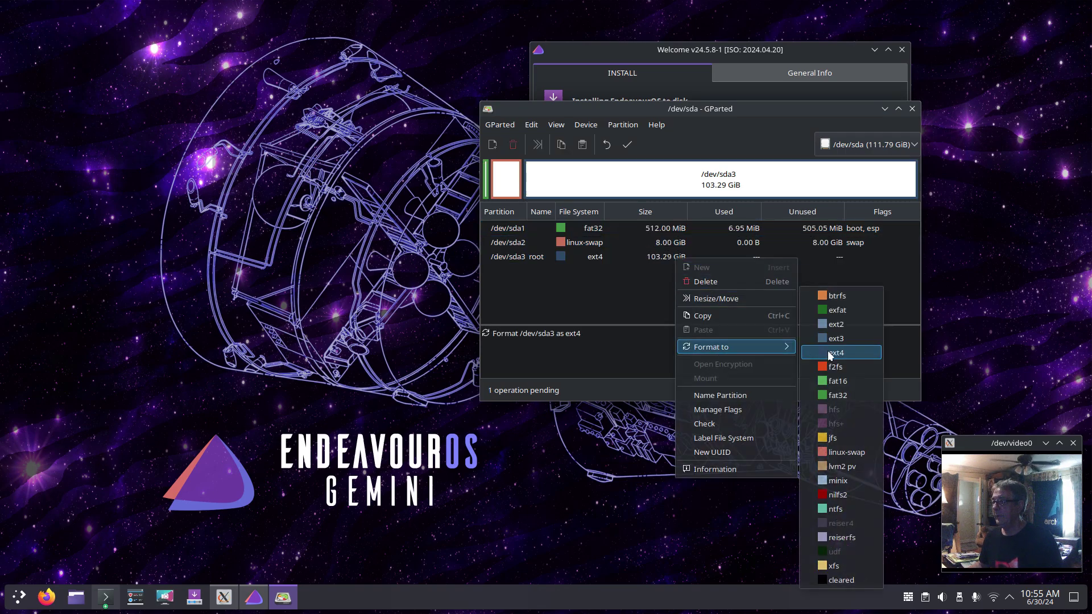
click(627, 144)
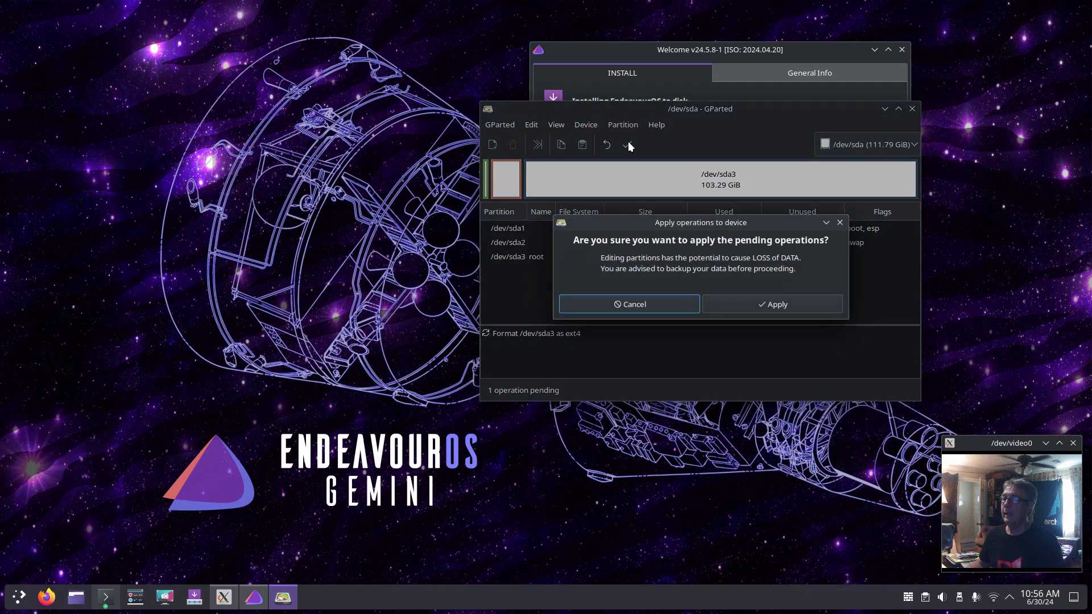
click(749, 304)
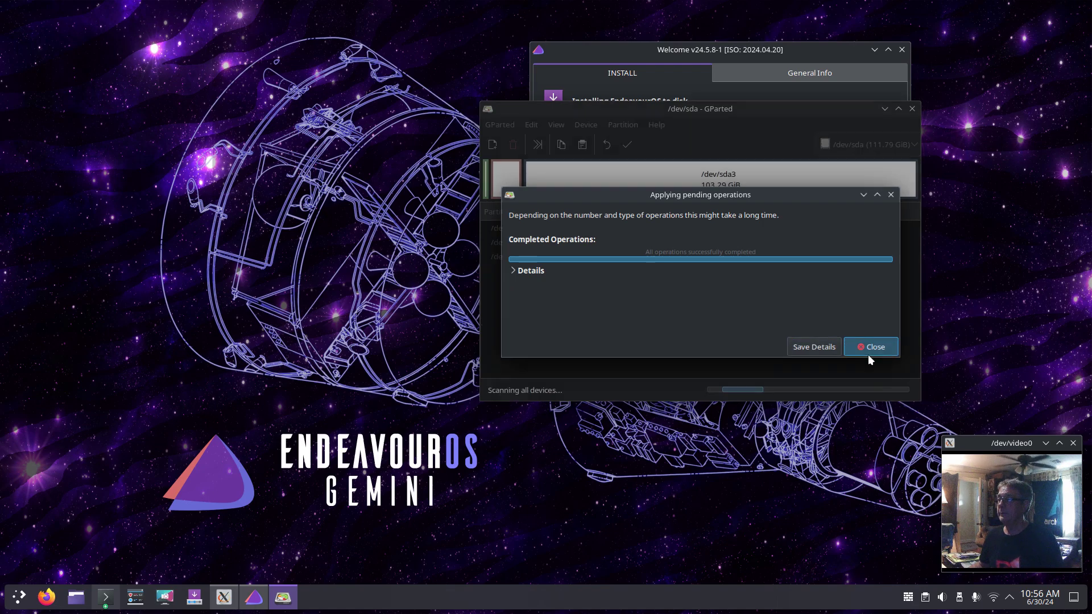
click(868, 352)
click(656, 246)
click(702, 254)
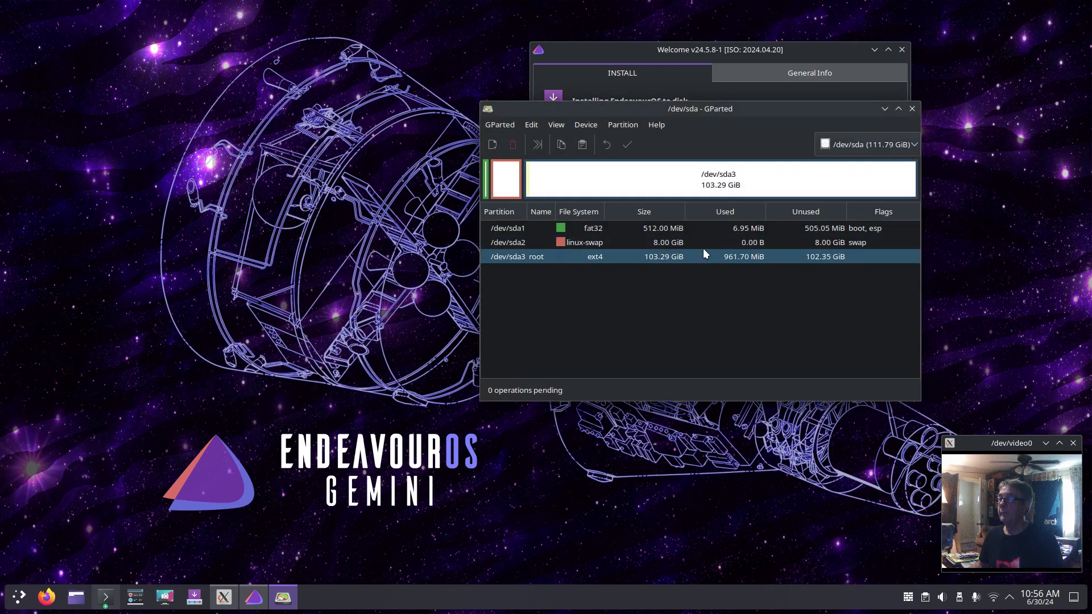
click(650, 264)
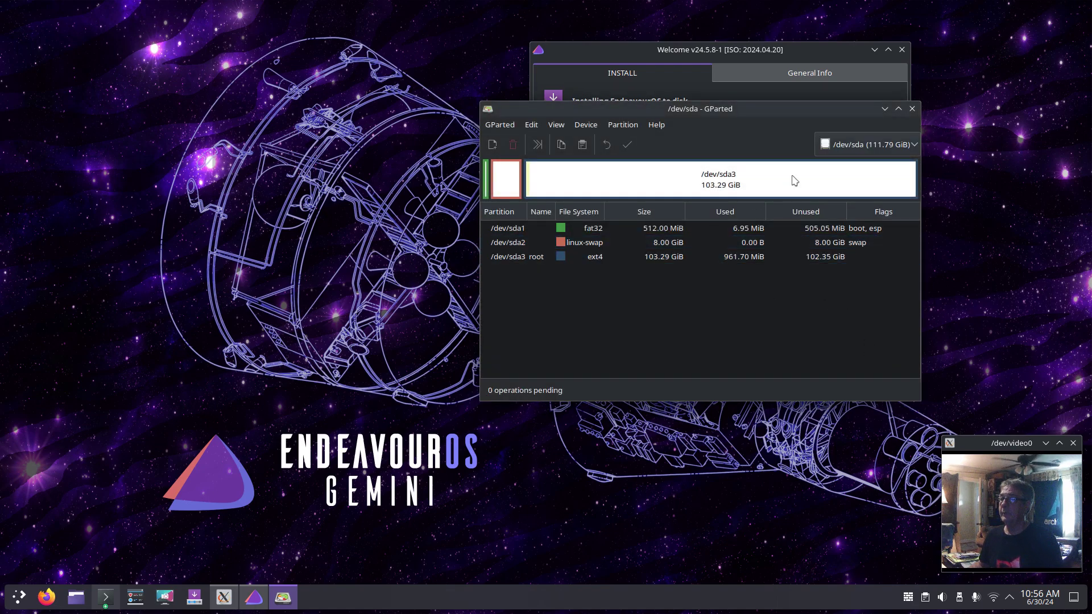
click(912, 109)
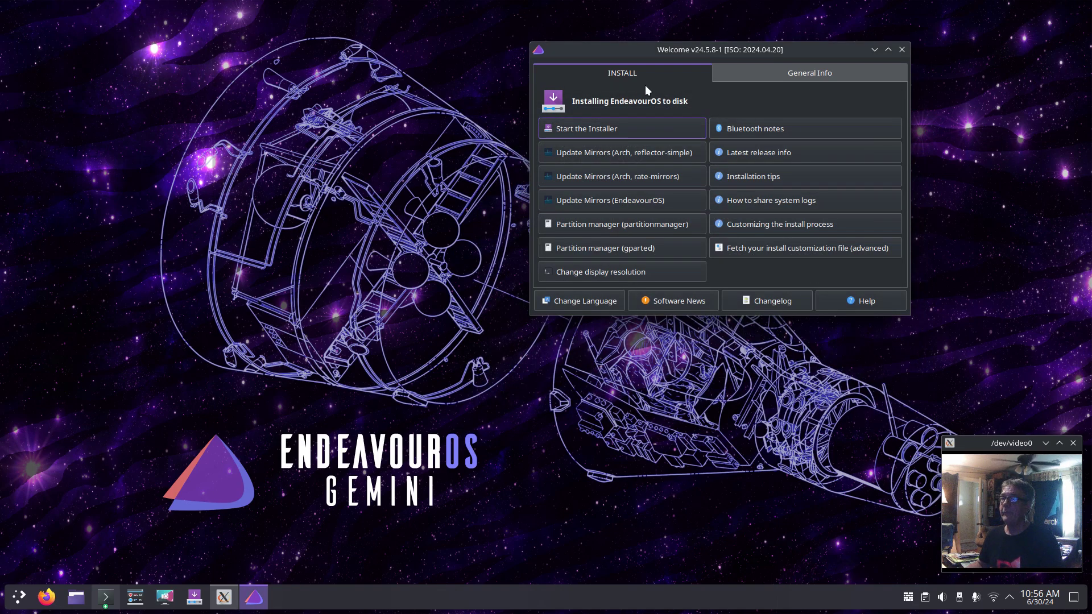
Start the installer with the Online installation method and minimise the Welcome window.
click(608, 135)
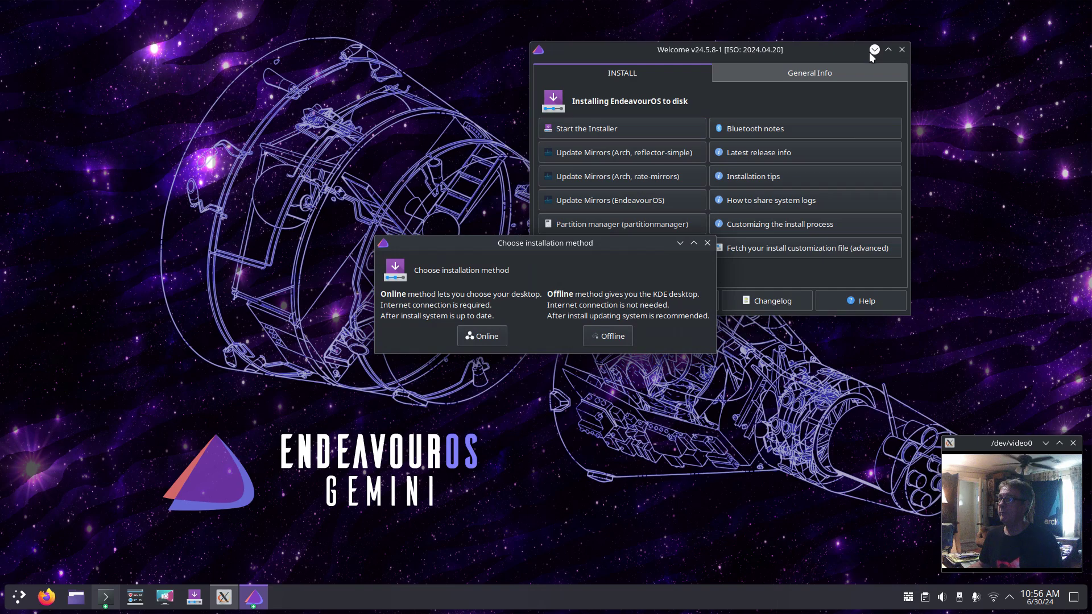
click(874, 50)
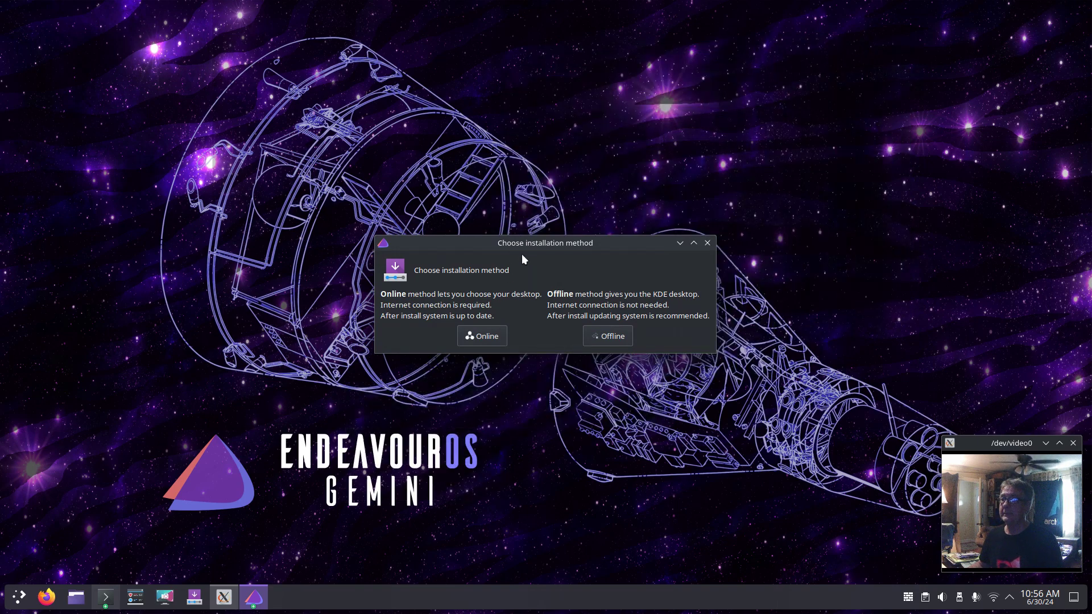
drag(523, 259, 551, 229)
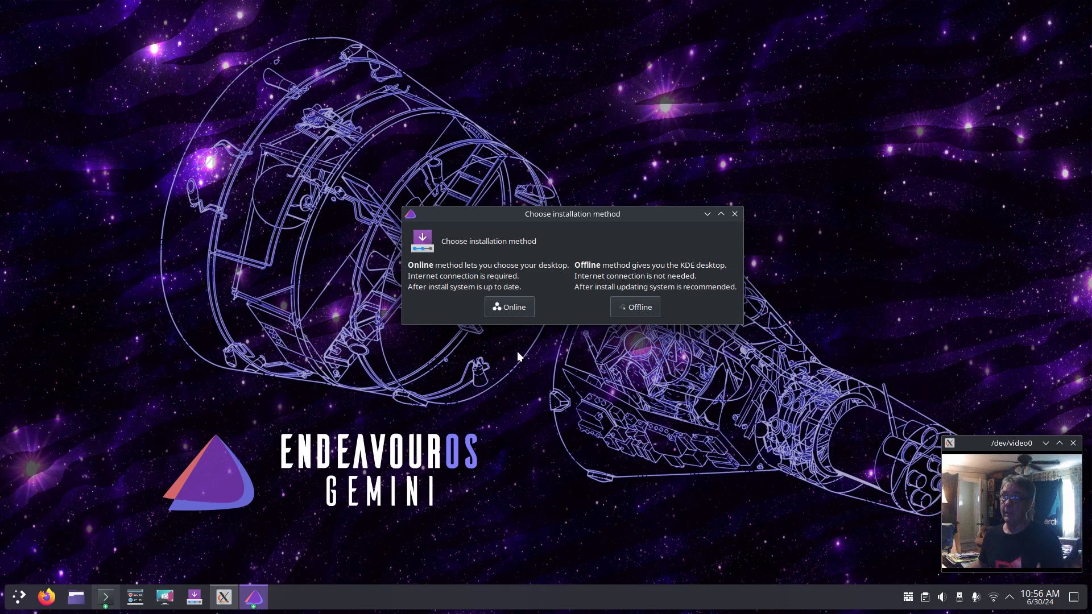
click(517, 309)
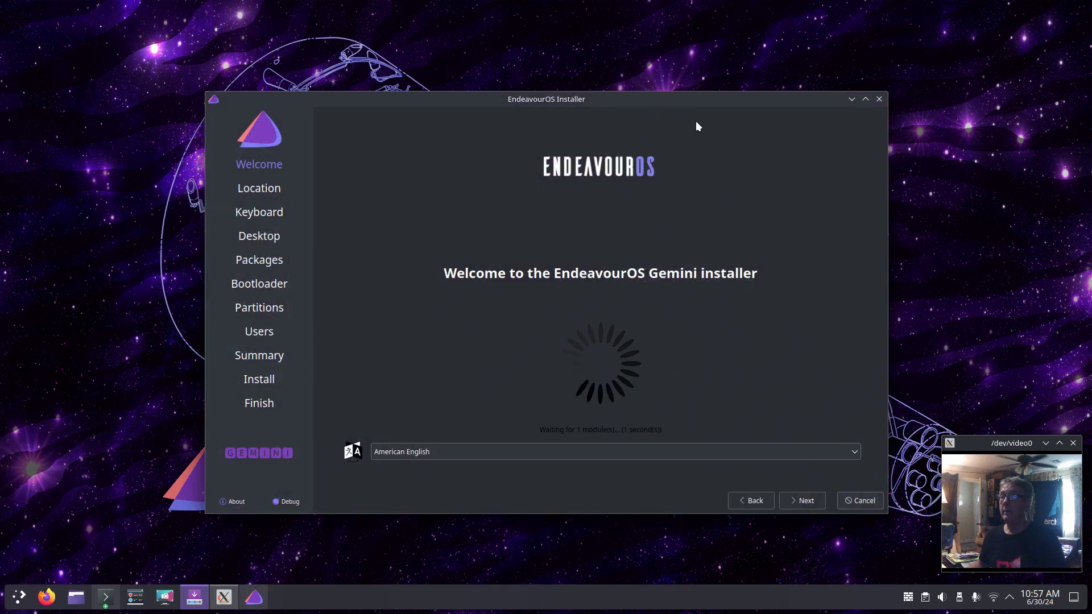
Accept American English as the installer language and America/Chicago as the location.
drag(694, 102, 691, 62)
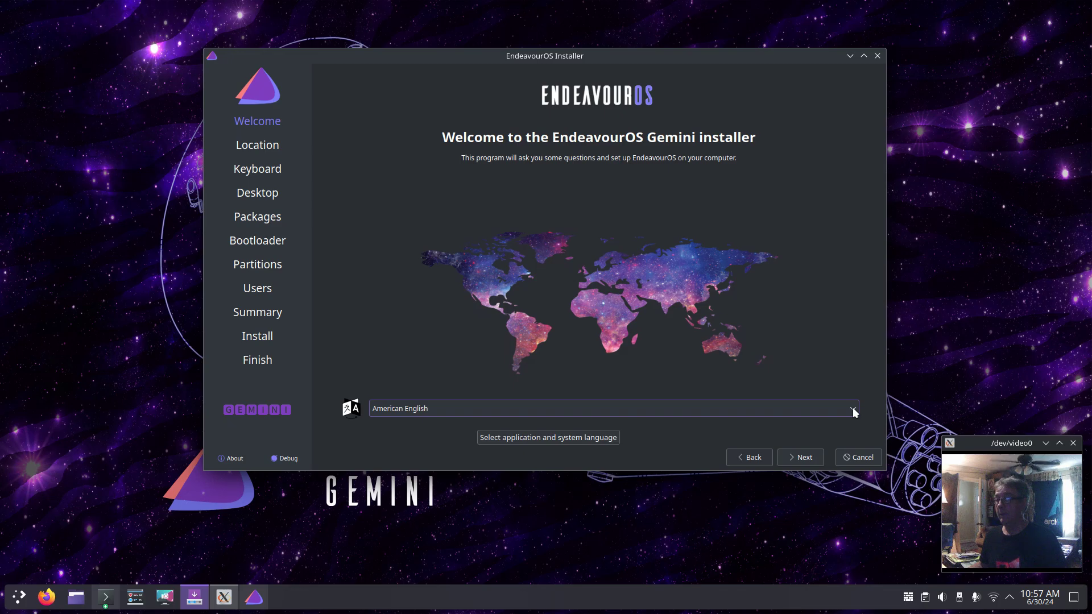
click(796, 460)
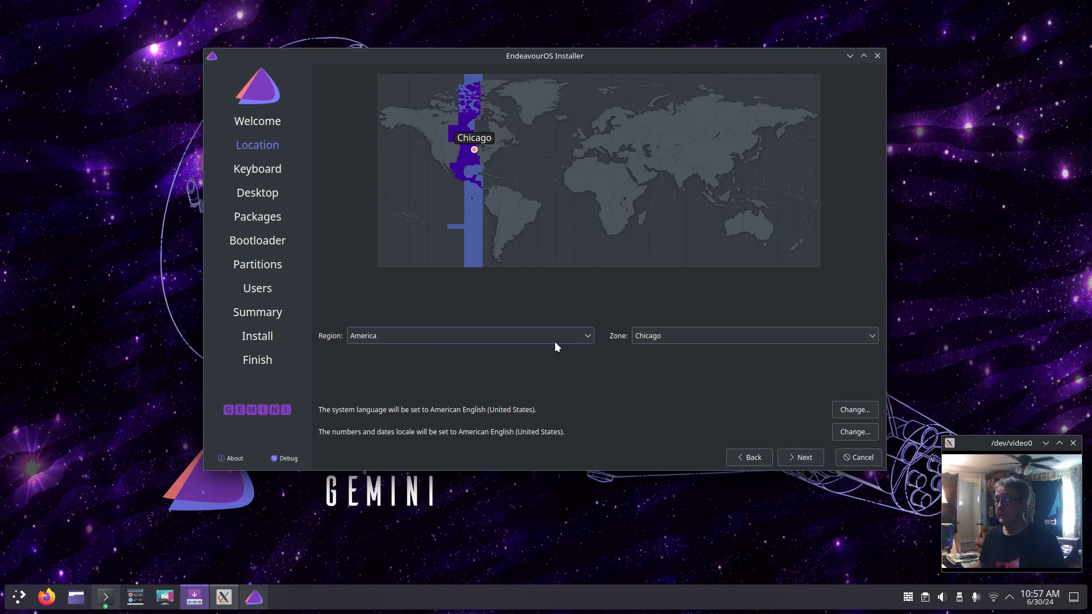
click(797, 456)
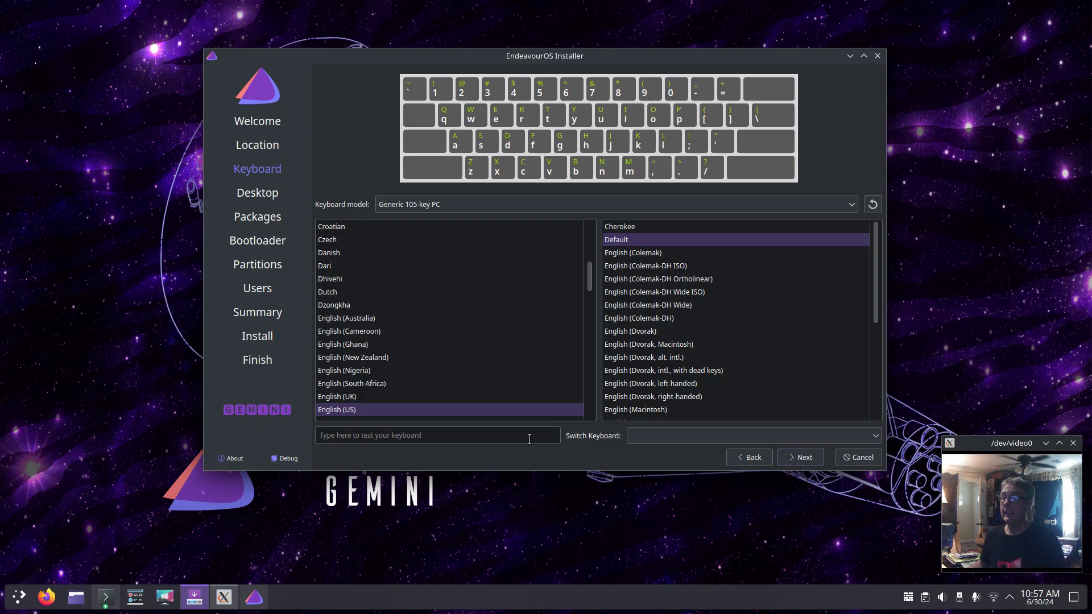
Test the English (US) default keyboard layout with the text "always 13&*" and accept it.
click(507, 438)
text(a)
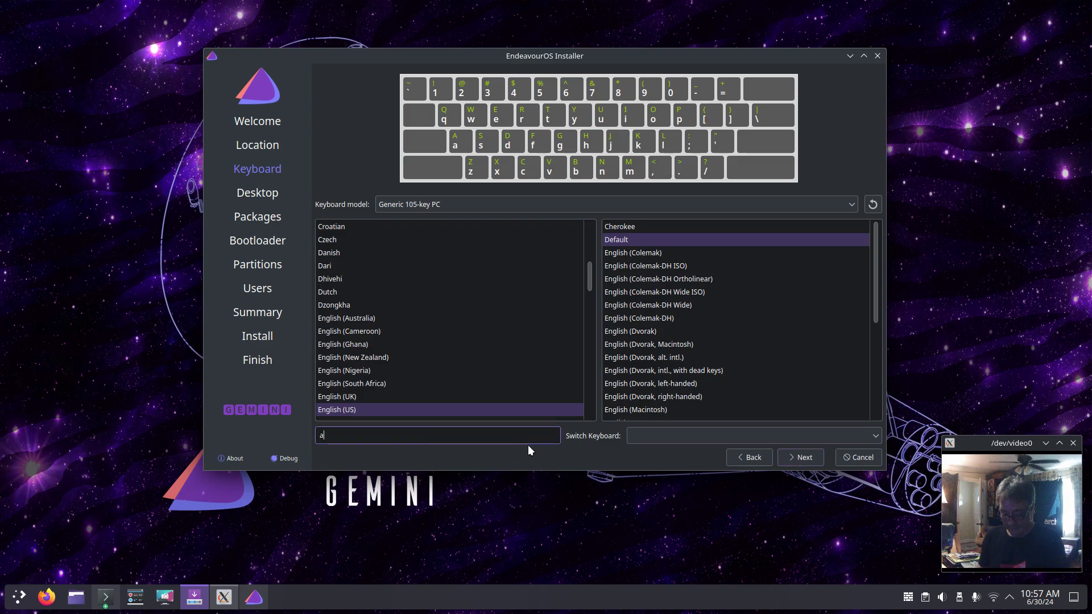
text(lways 13)
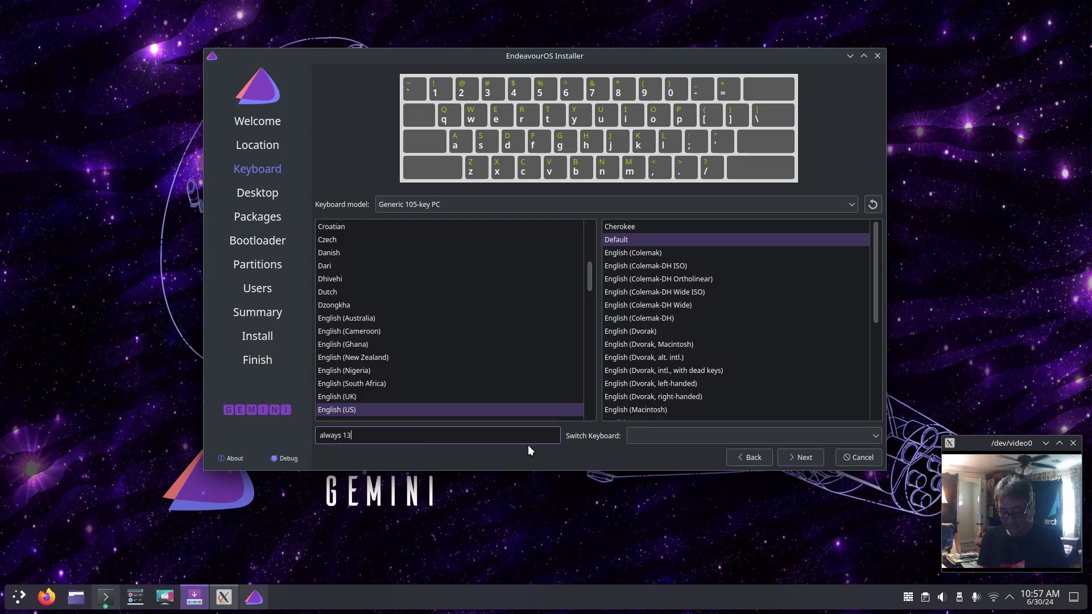
text(&*)
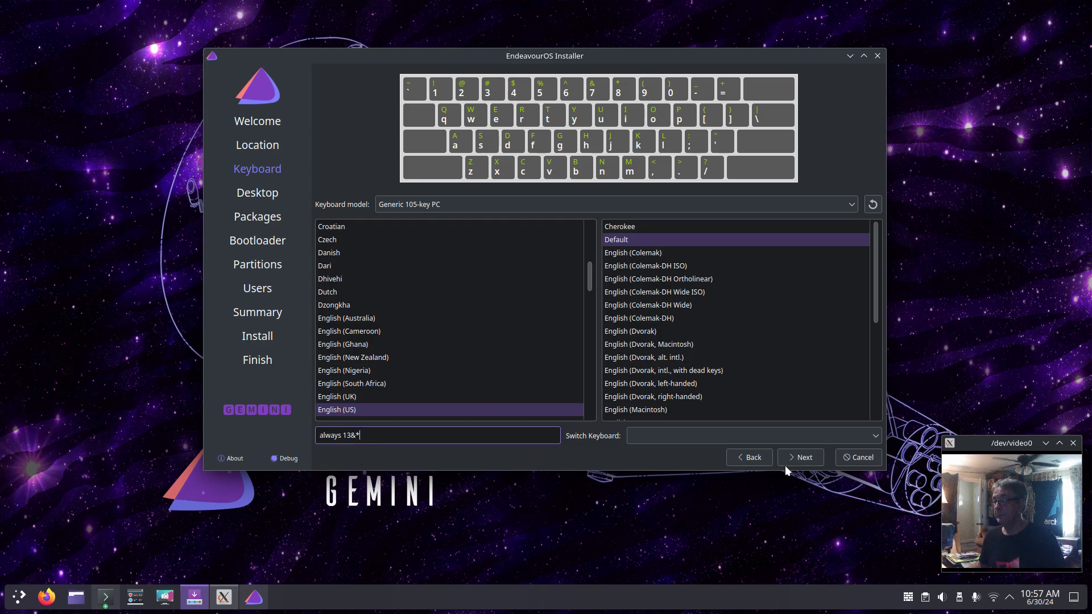
click(804, 458)
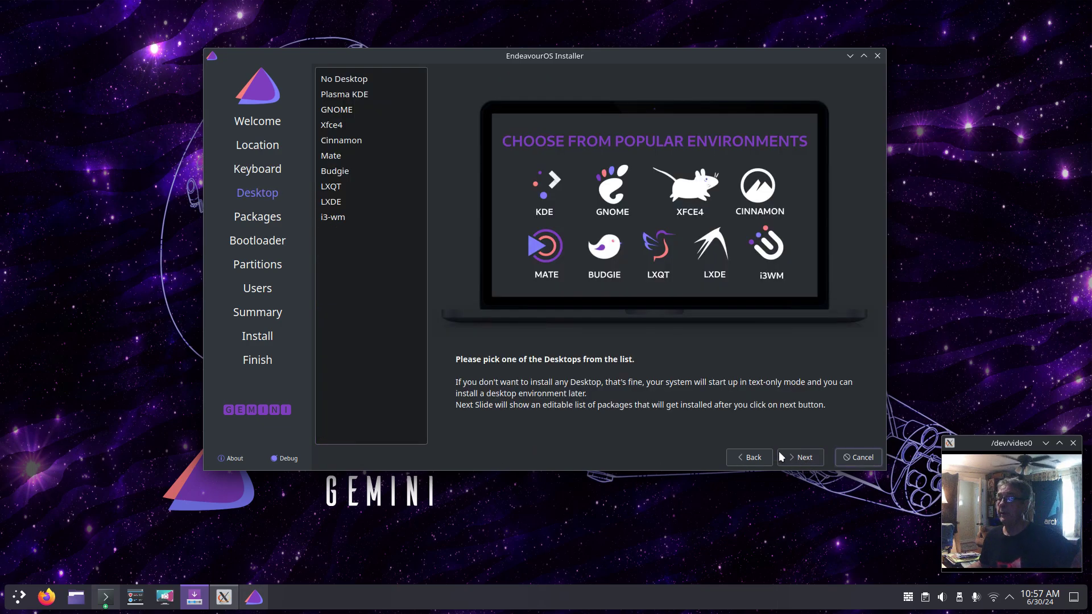
Select Xfce4 as the desktop environment to install.
click(351, 80)
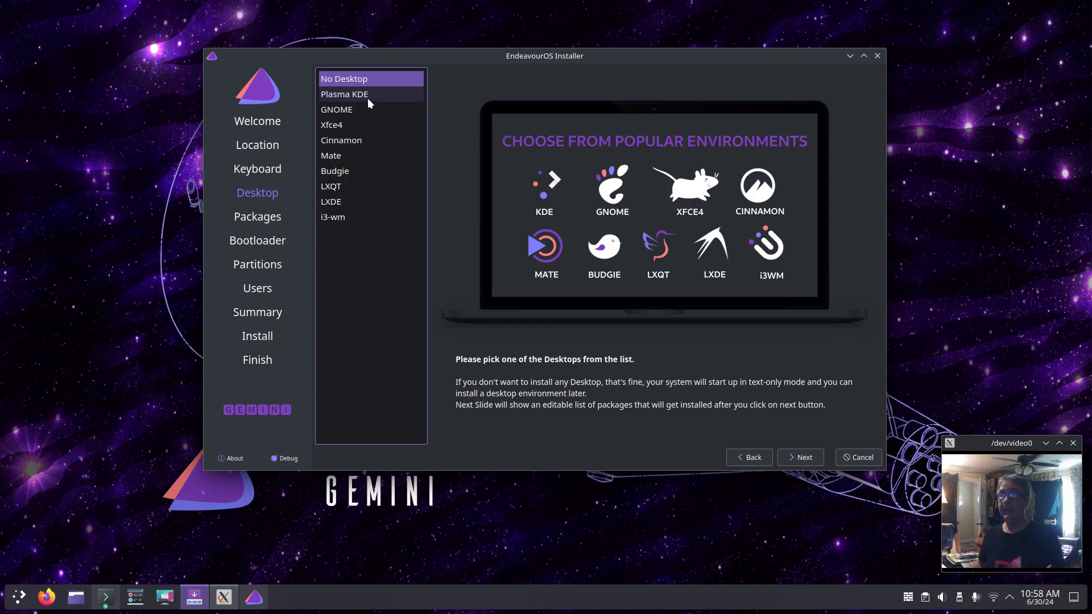
click(342, 126)
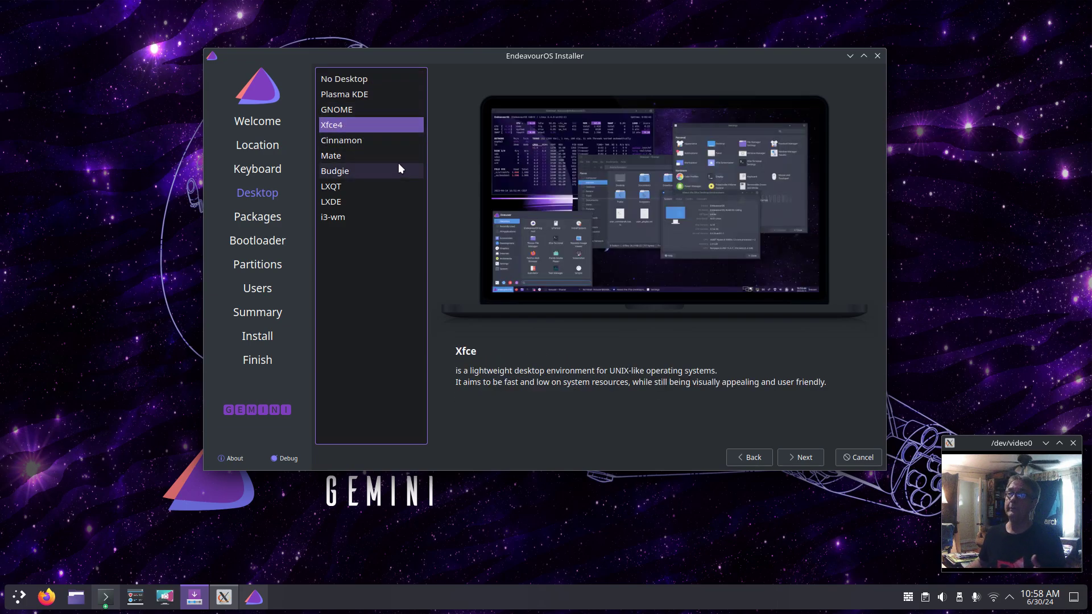
Preview the Cinnamon, Mate, Budgie, LXQT and i3-wm desktops and settle on Xfce4 as the desktop to install.
click(363, 143)
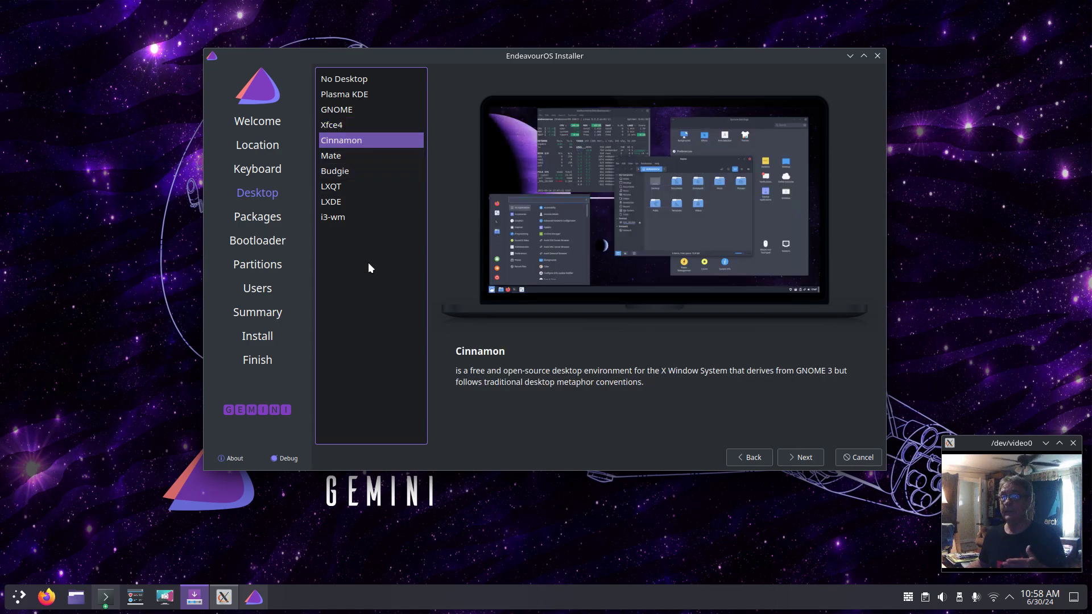
click(339, 158)
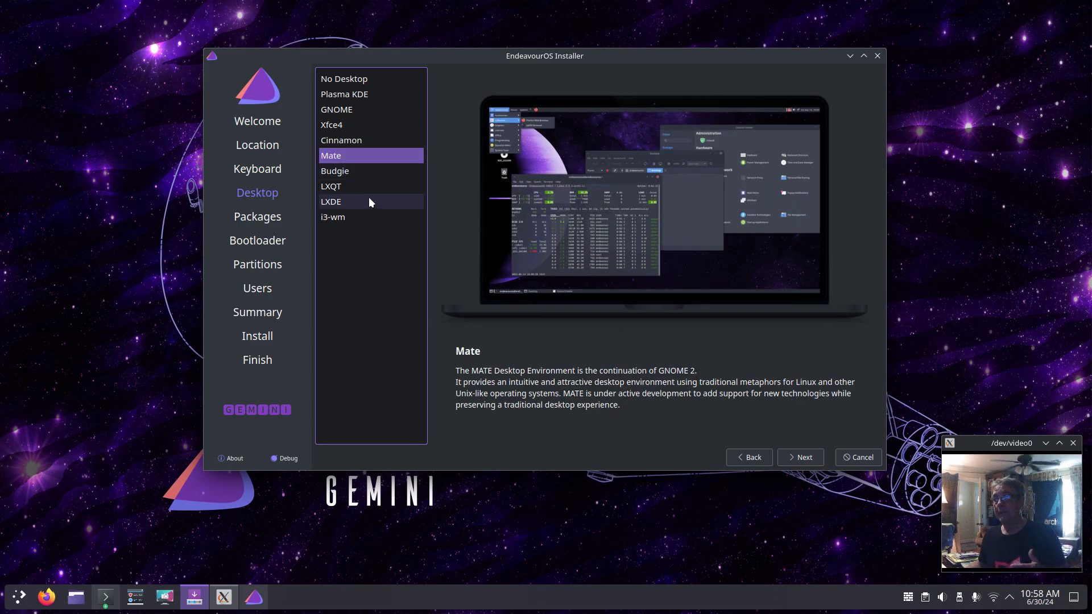
click(343, 169)
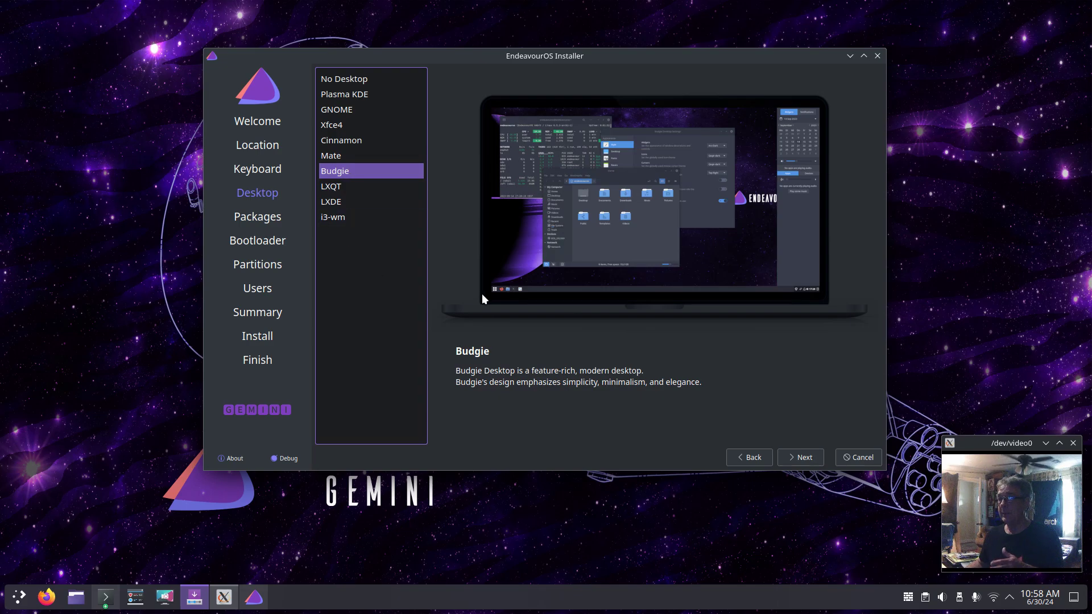
click(343, 190)
click(343, 221)
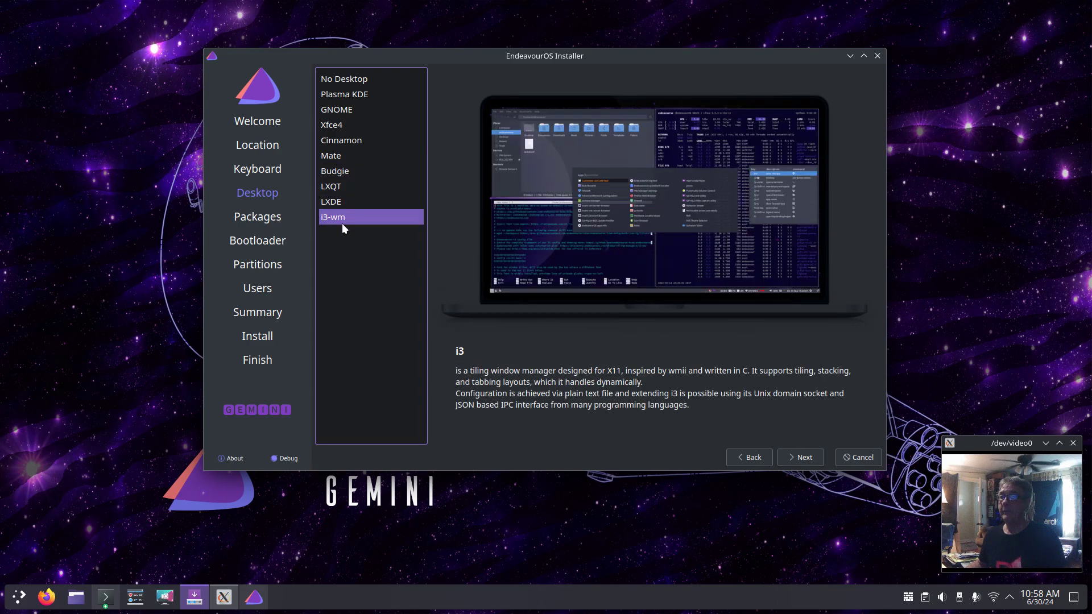
click(335, 130)
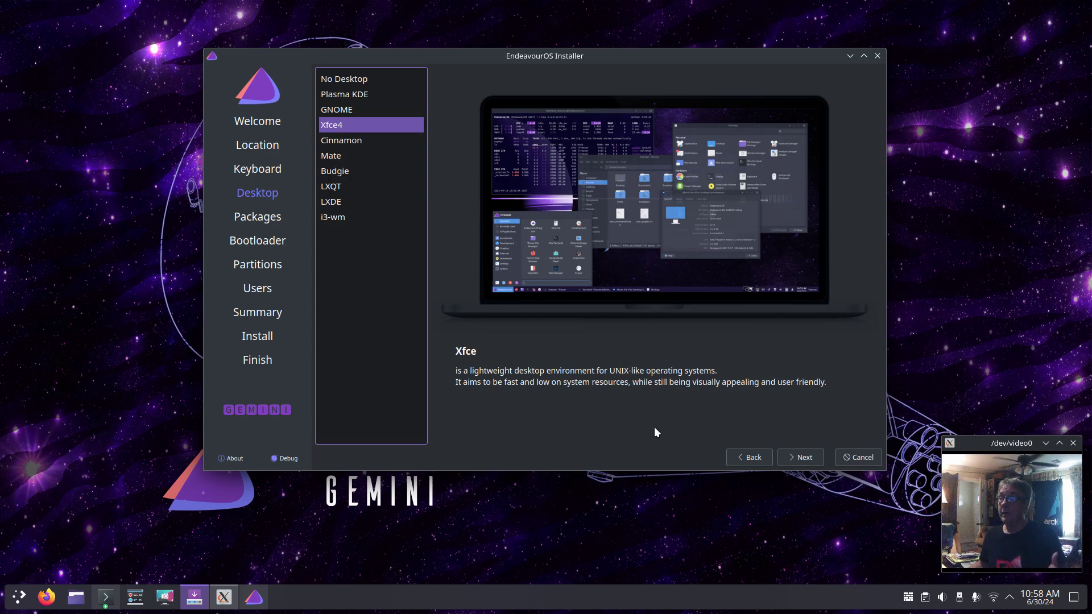
click(804, 458)
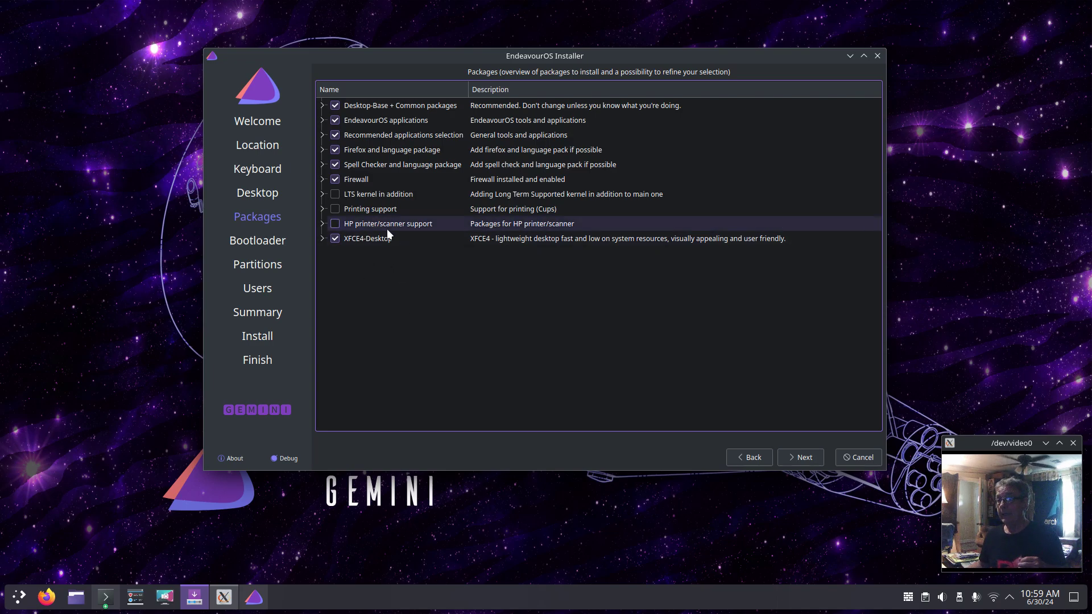
Examine the packages in the XFCE4-Desktop group, including those in its EndeavourOS settings subgroup.
click(322, 239)
scroll(421, 322, down, 2)
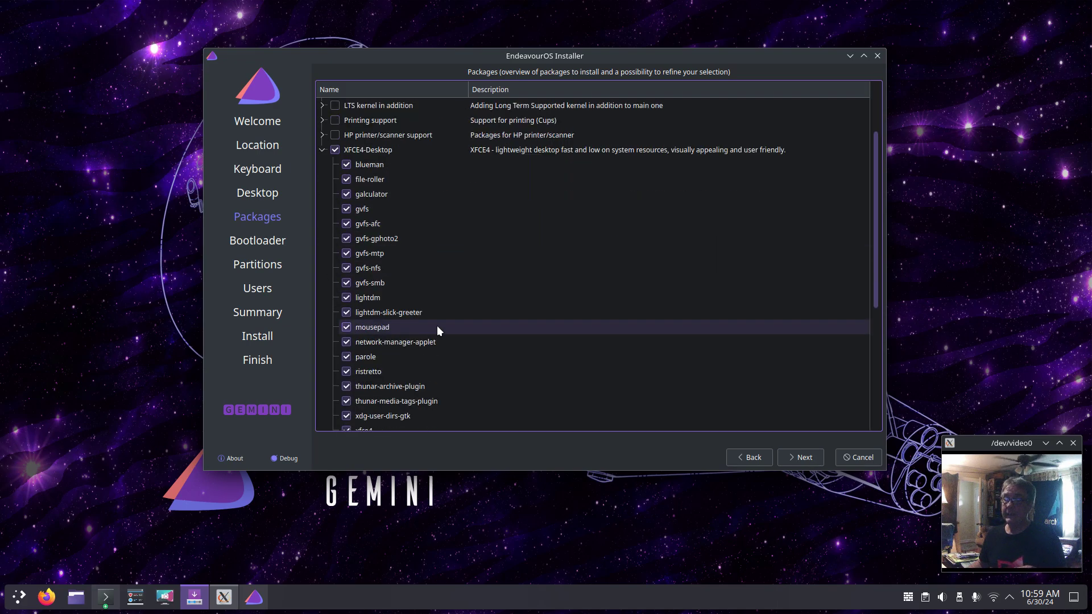
scroll(437, 325, down, 5)
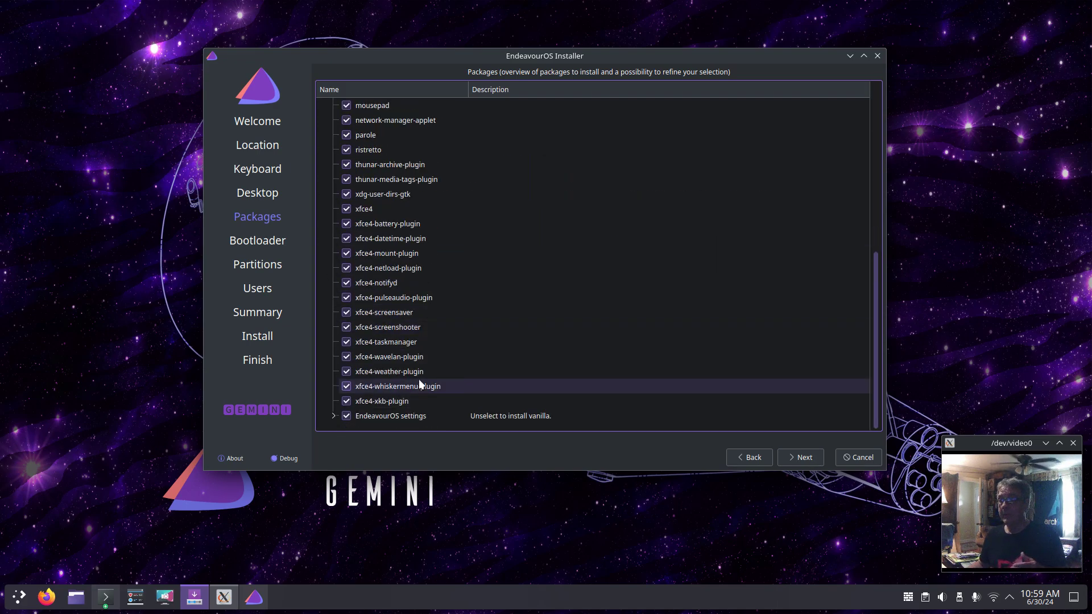
scroll(415, 371, up, 7)
scroll(414, 370, down, 7)
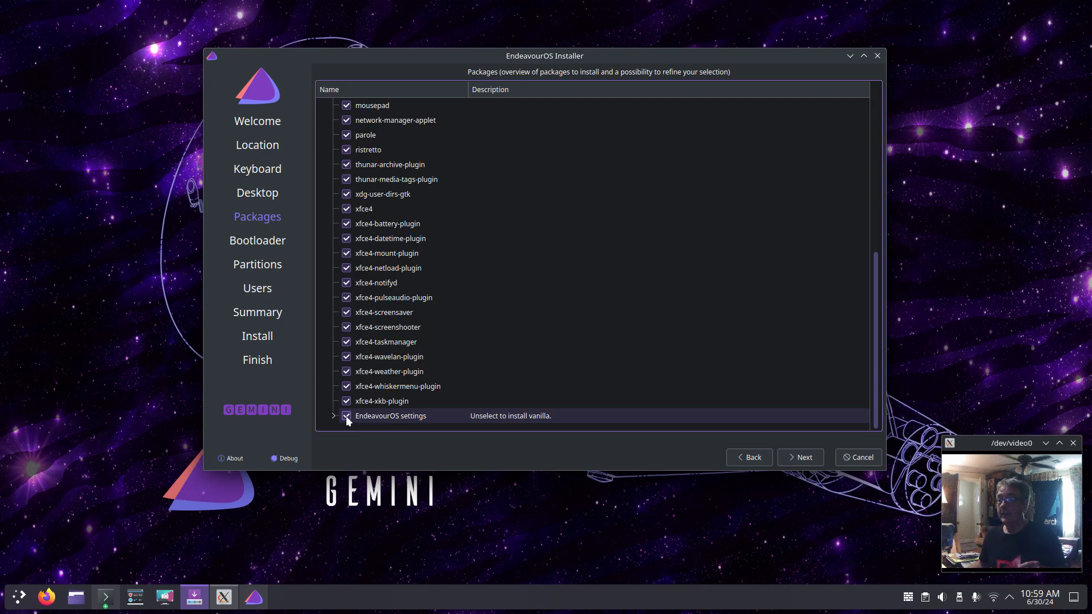
scroll(487, 340, up, 7)
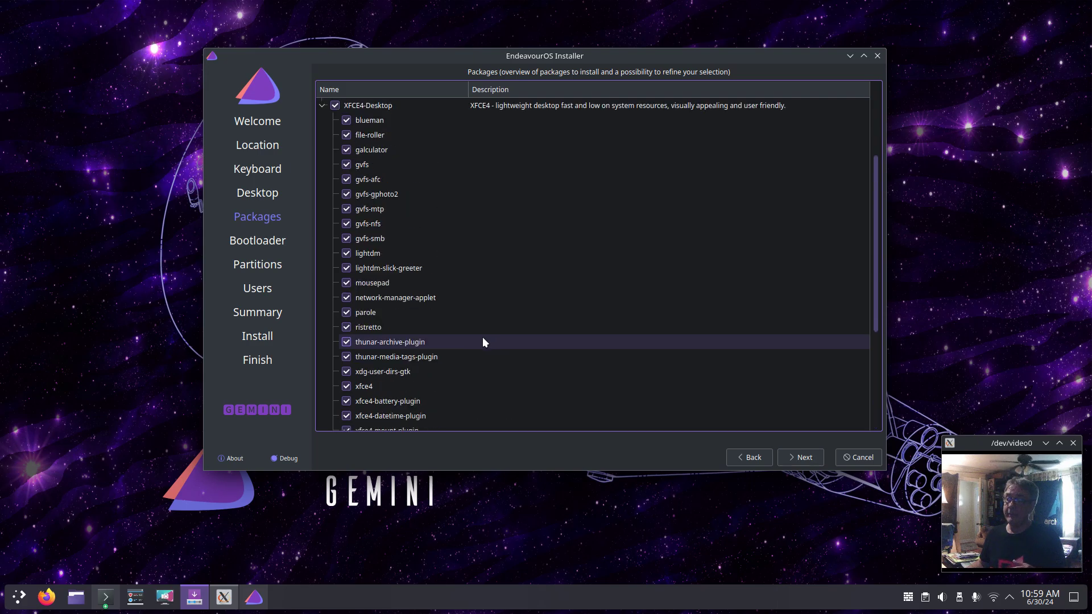
scroll(475, 341, down, 7)
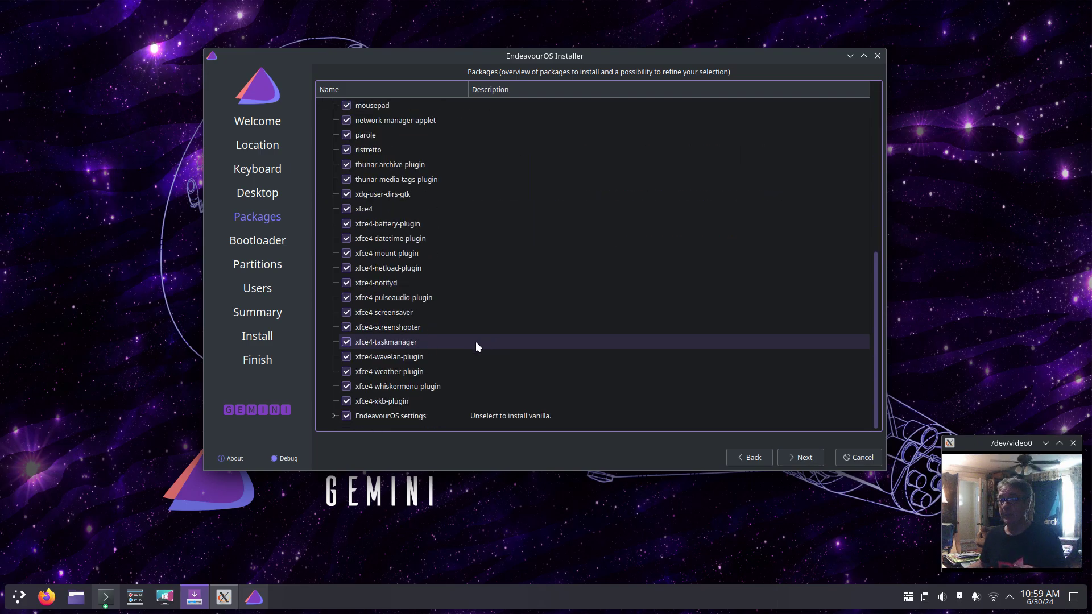
click(334, 416)
scroll(434, 348, down, 2)
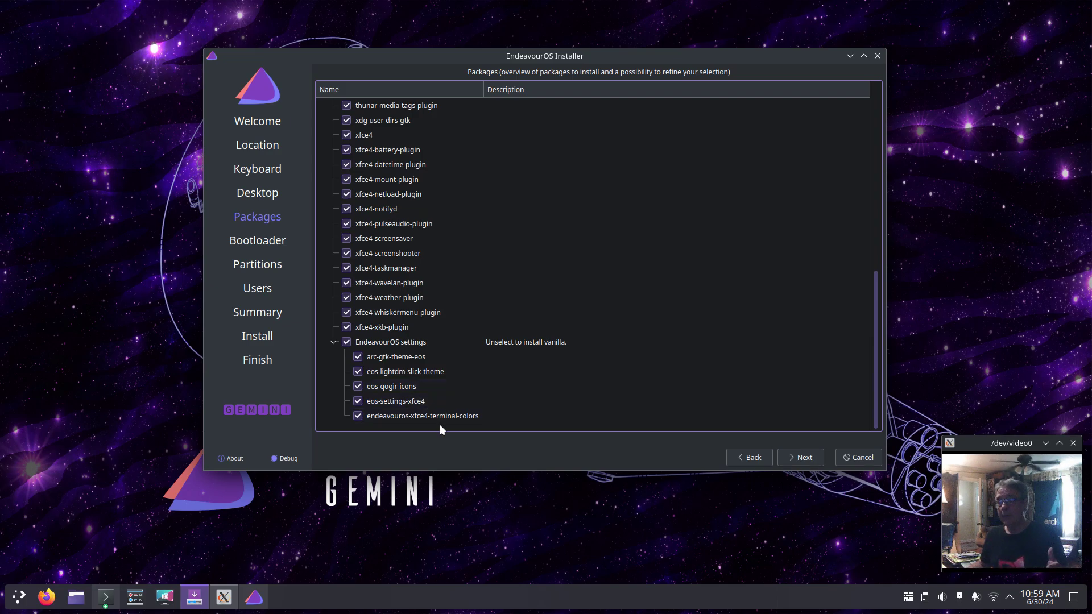
click(331, 343)
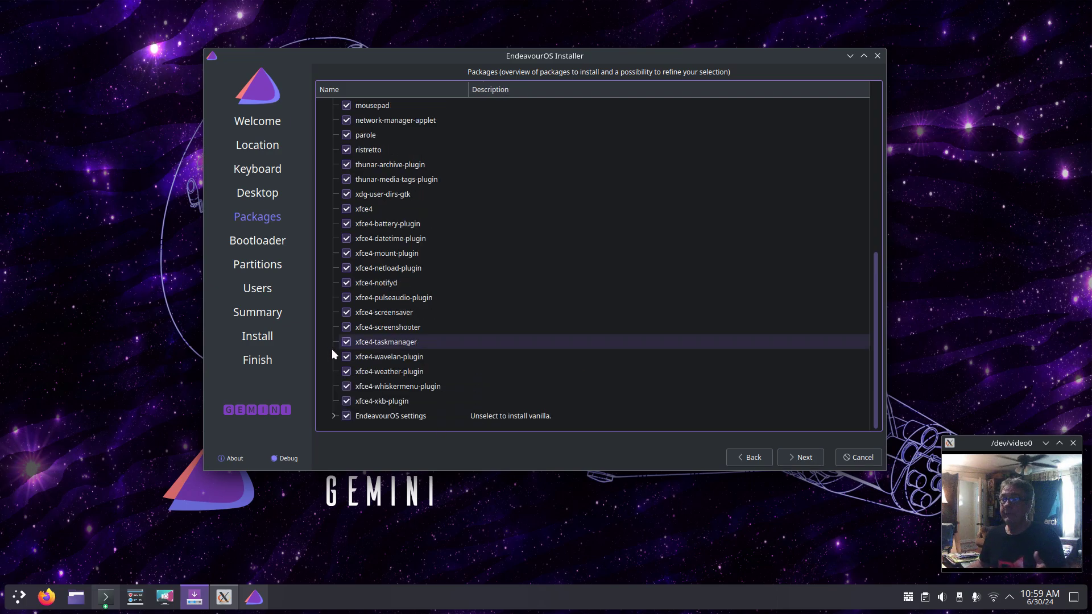
Examine the packages in the EndeavourOS applications group and collapse the expanded package groups.
scroll(450, 381, up, 7)
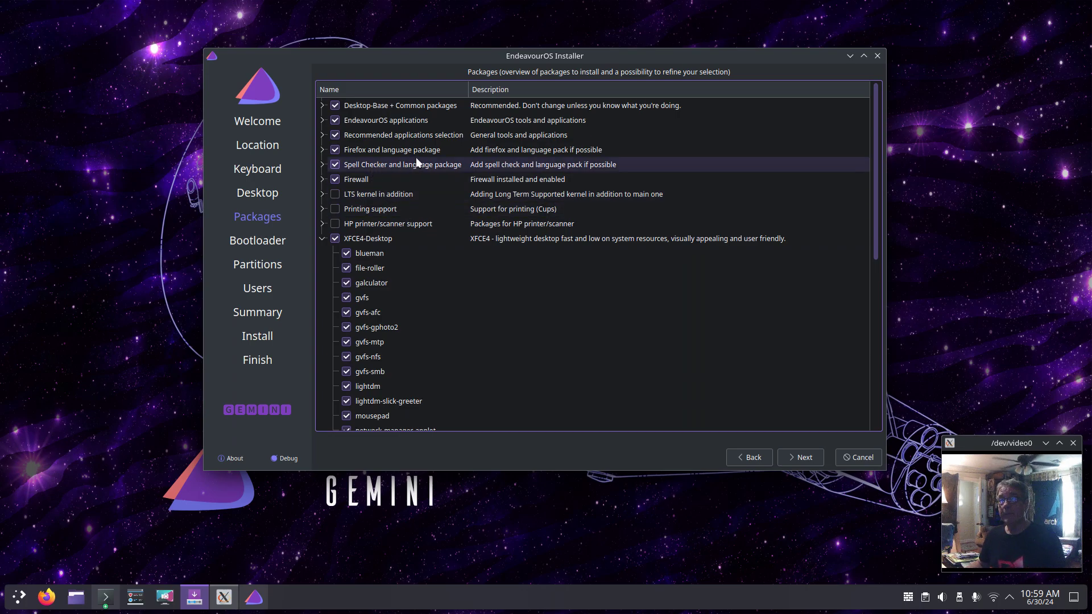
click(323, 120)
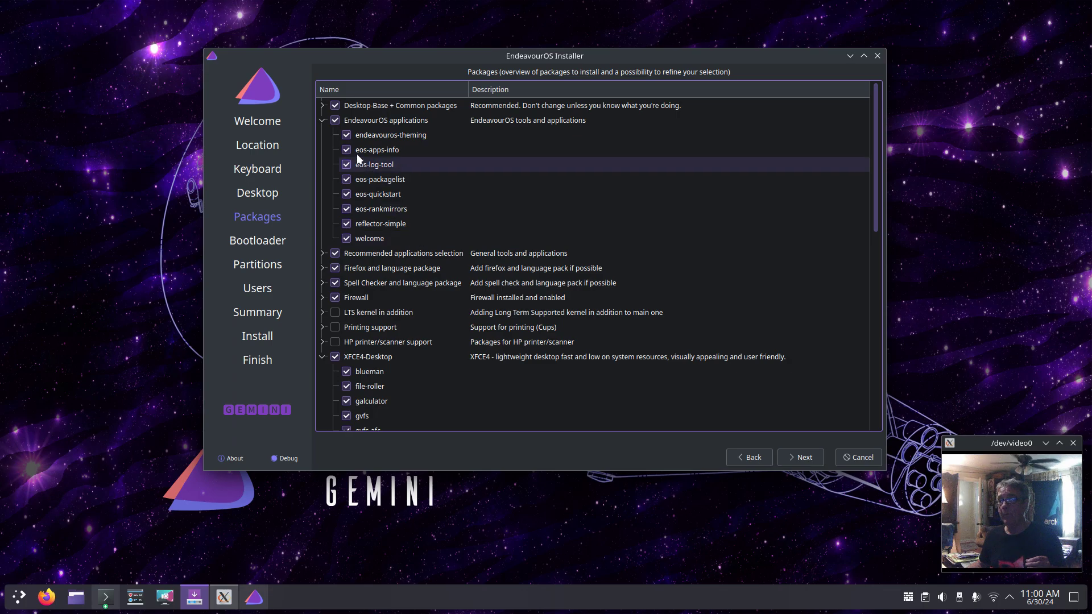
click(322, 120)
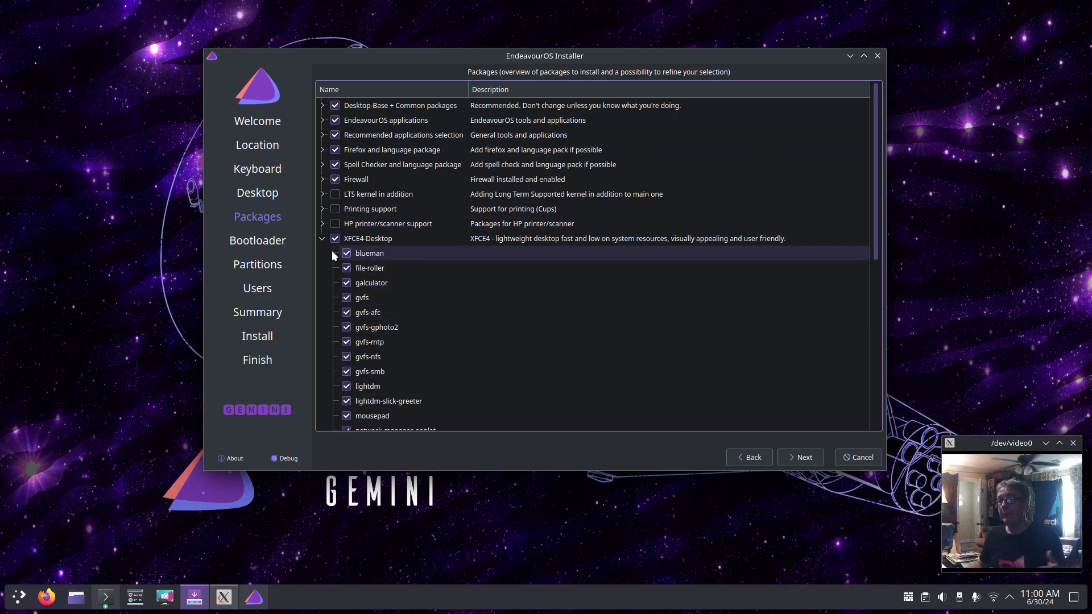
click(322, 238)
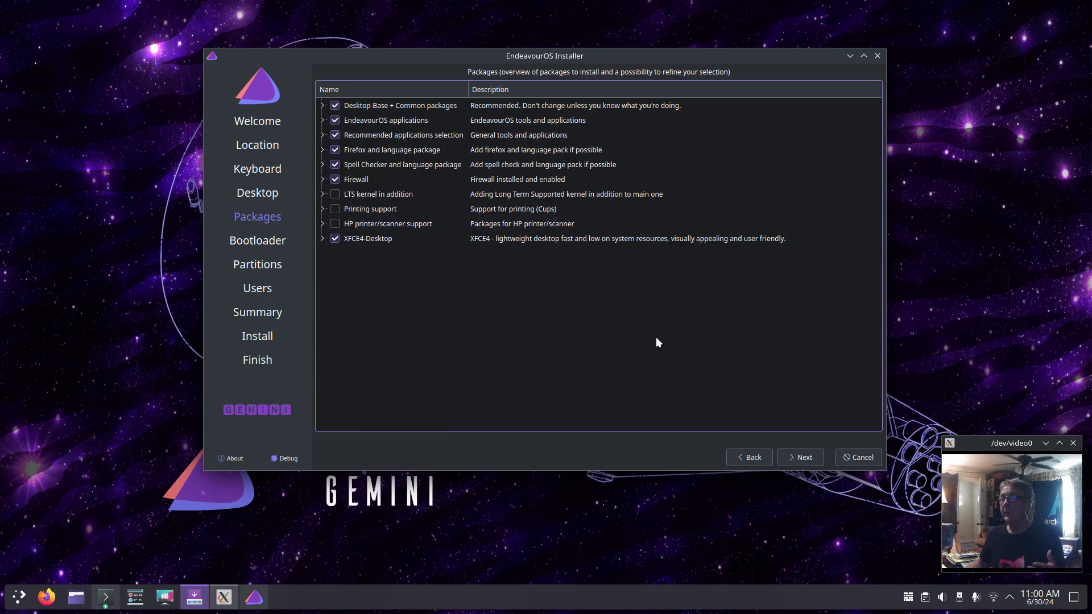
Accept the default package selection and keep Systemd-boot as the bootloader.
click(811, 456)
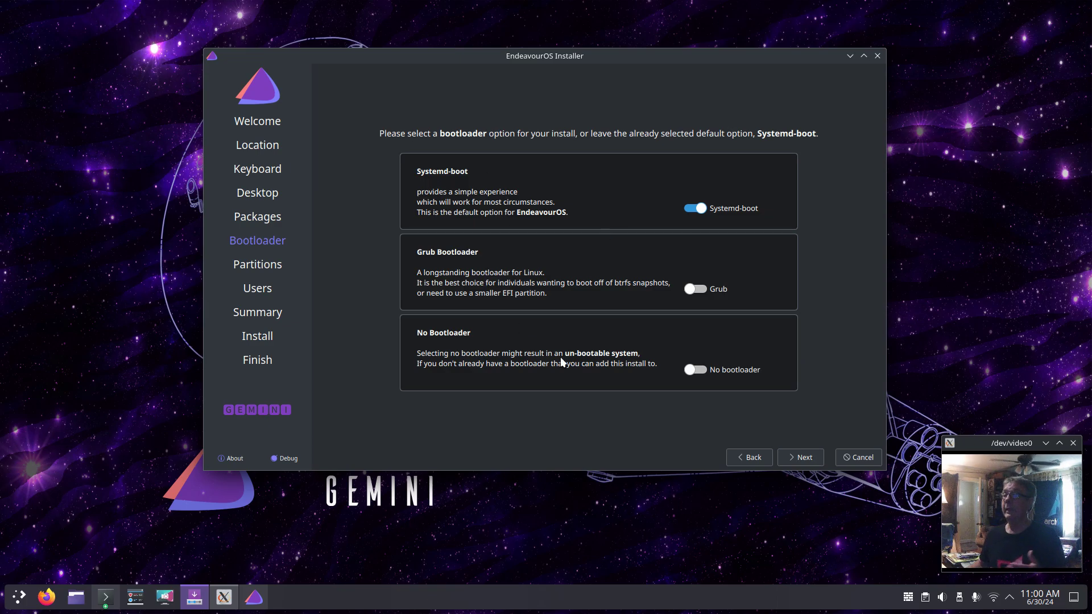
click(805, 459)
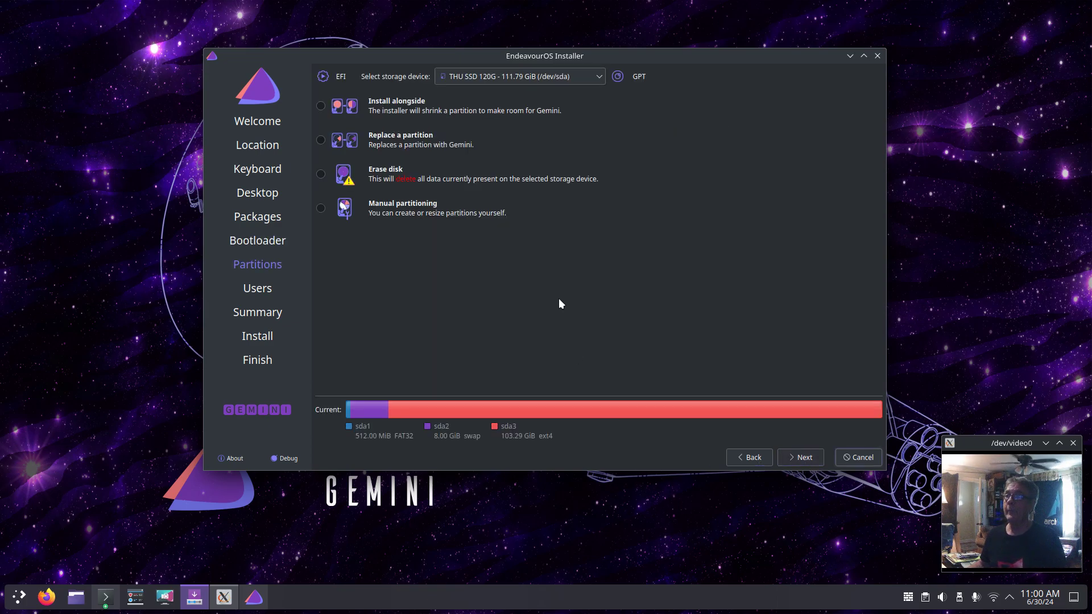
Choose to replace the 8.00 GiB swap partition sda2 on /dev/sda with an ext4 installation and accept the partitioning.
click(321, 141)
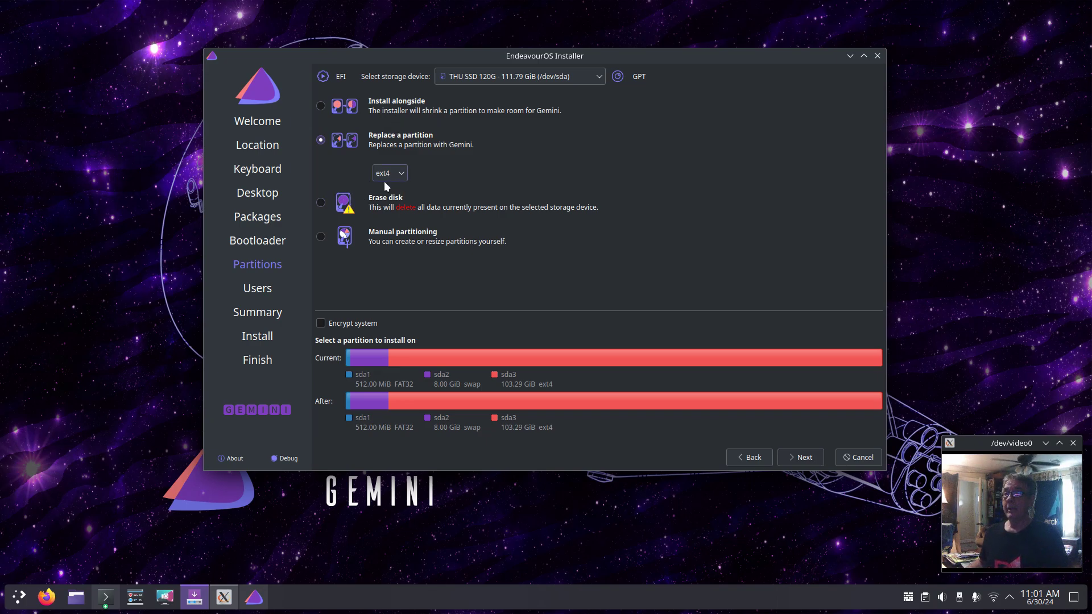
click(401, 179)
click(401, 180)
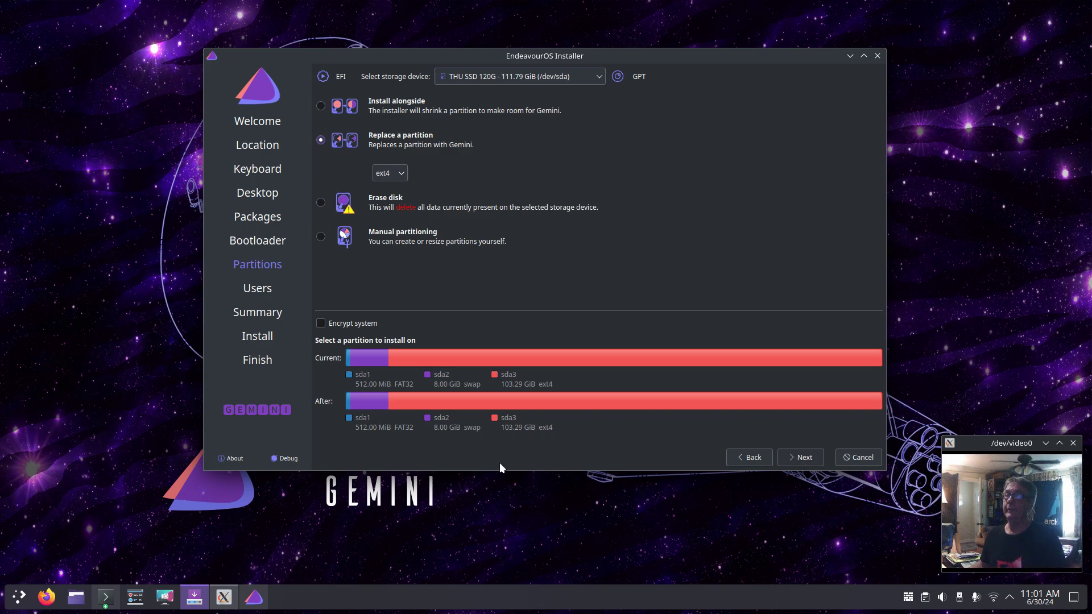
click(370, 358)
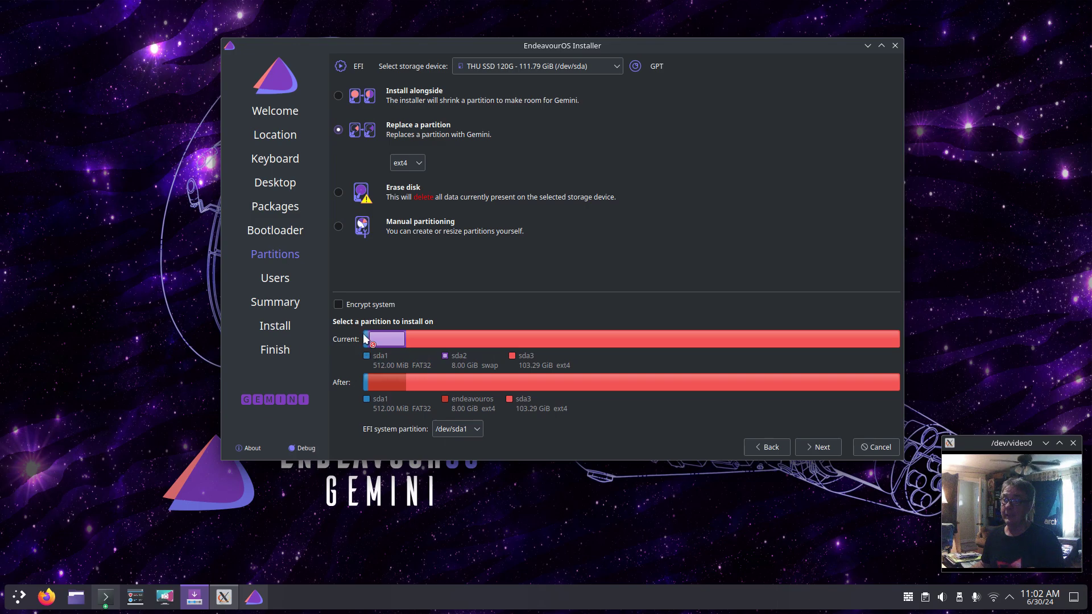
click(822, 449)
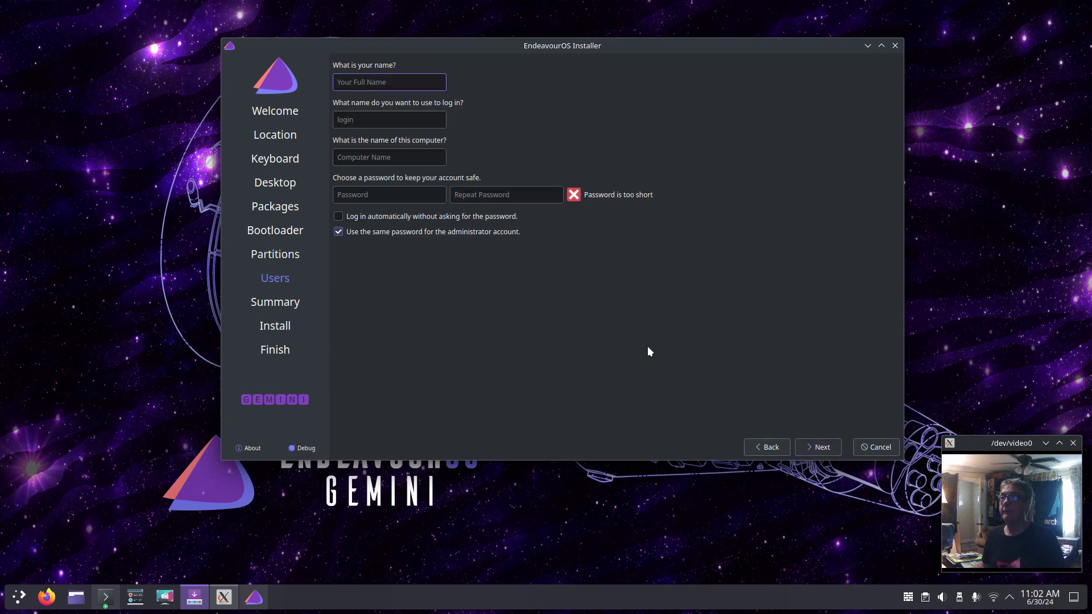
Fill in the user's name, the login name and the computer name for the new system.
text(dennis)
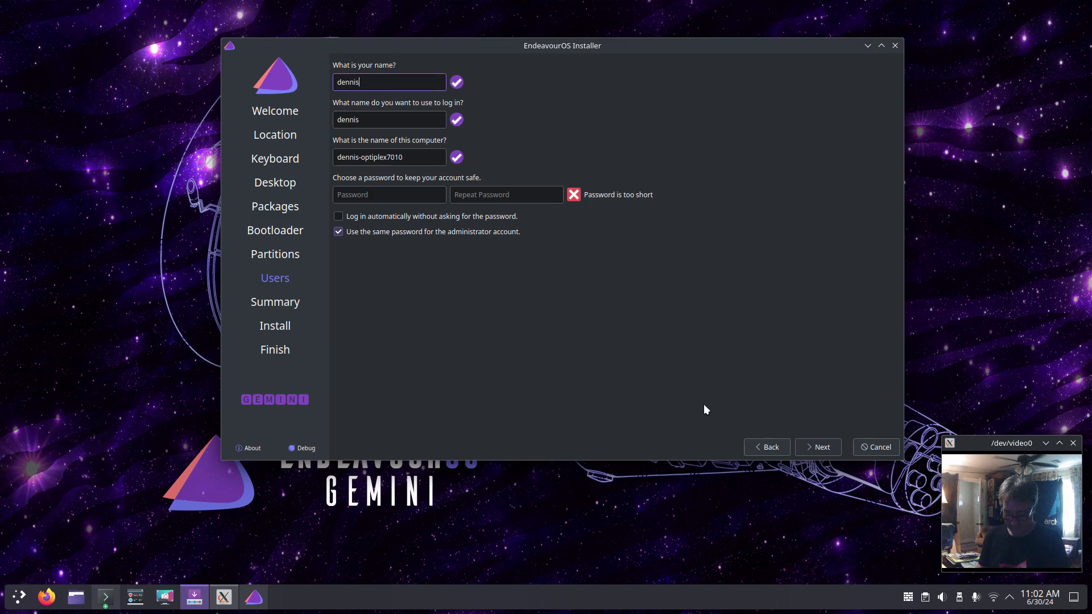
key(Tab)
text(dennis)
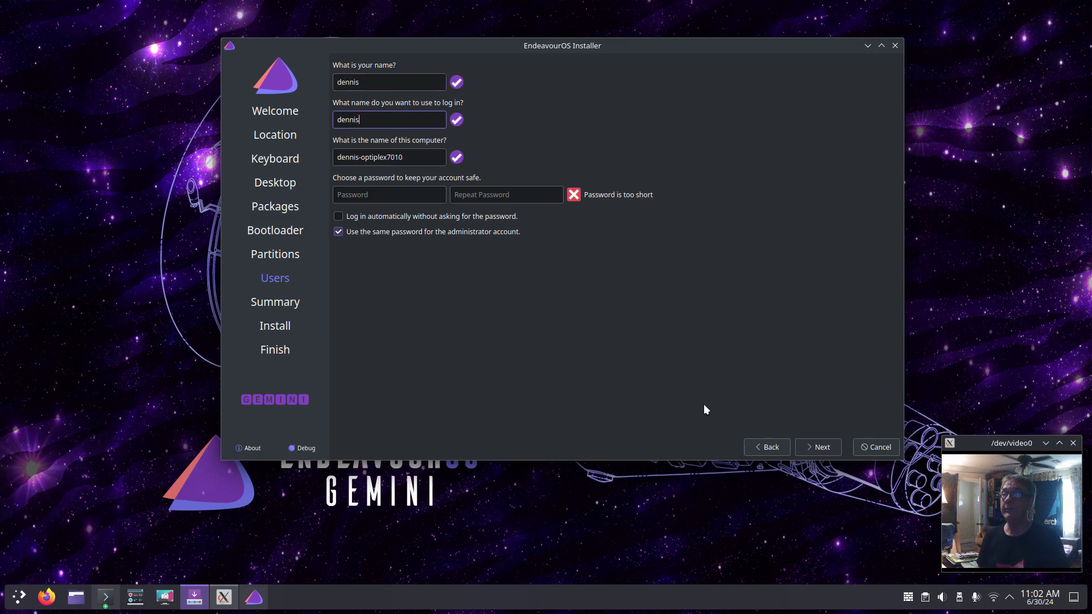
key(Tab)
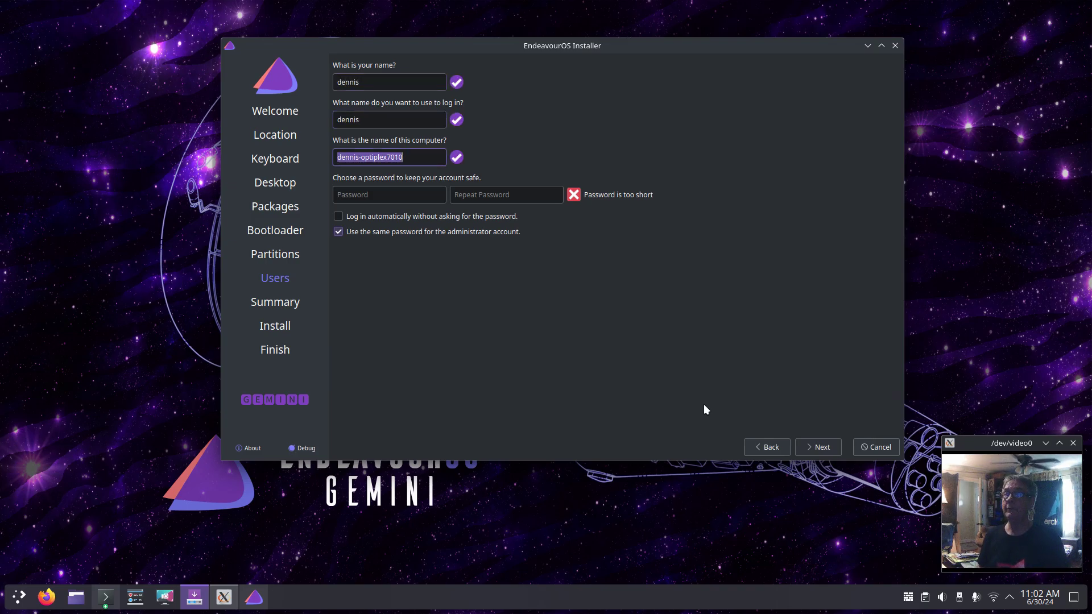
text(dennis)
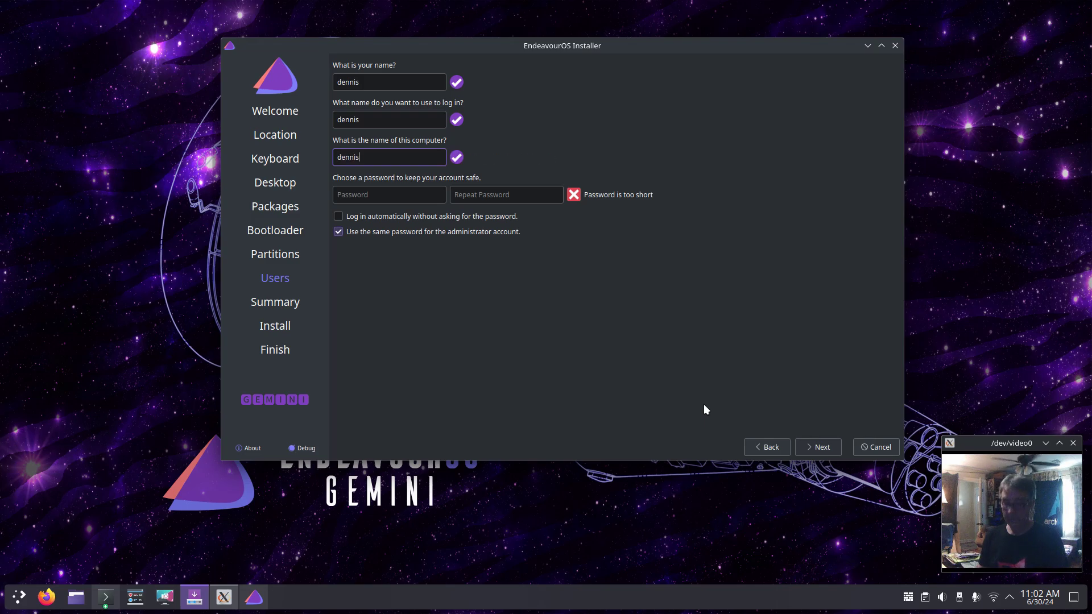
Enter and repeat the account password, keeping it for the administrator account too, and accept the user settings.
click(411, 195)
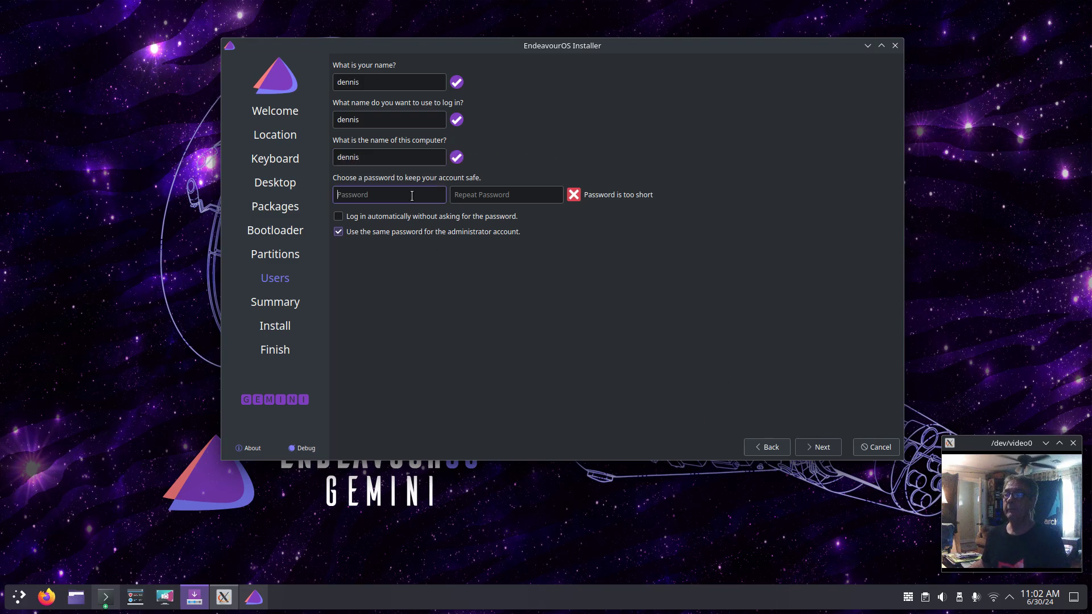
text(****)
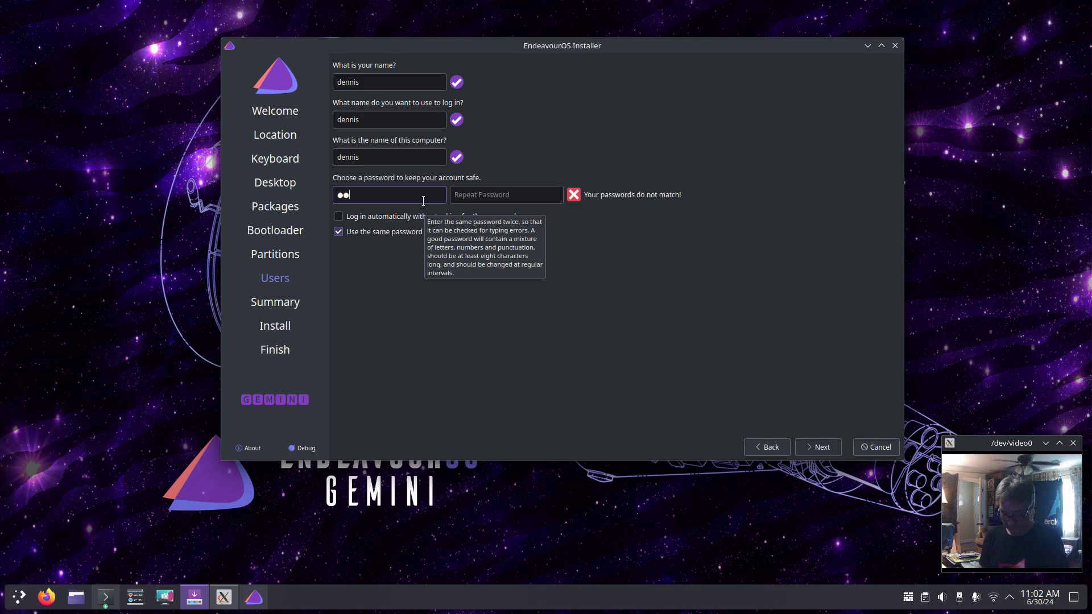
text(**)
key(Tab)
text(*****)
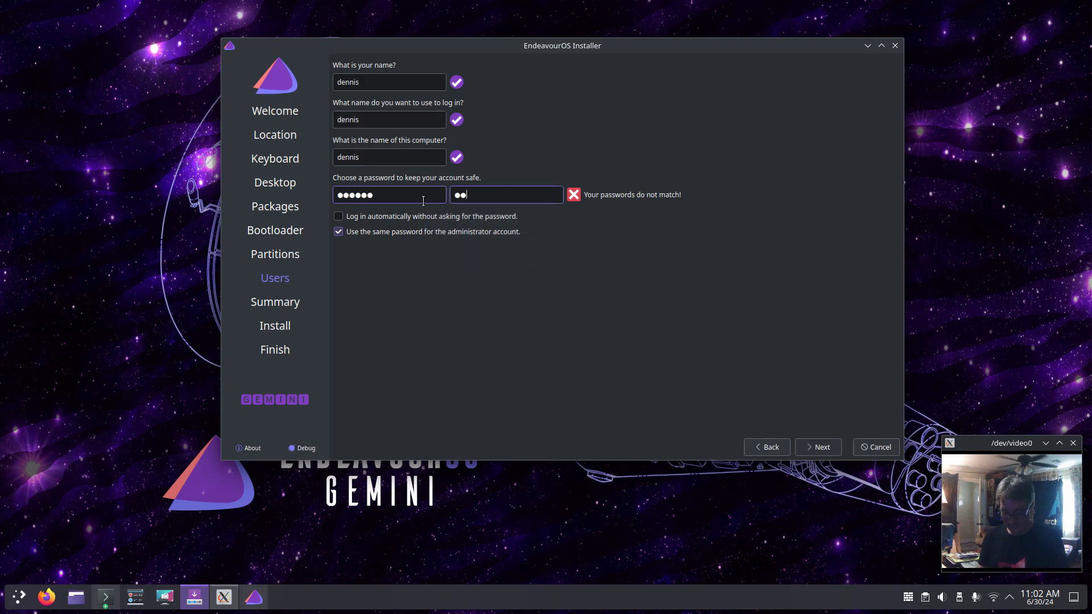
text(*)
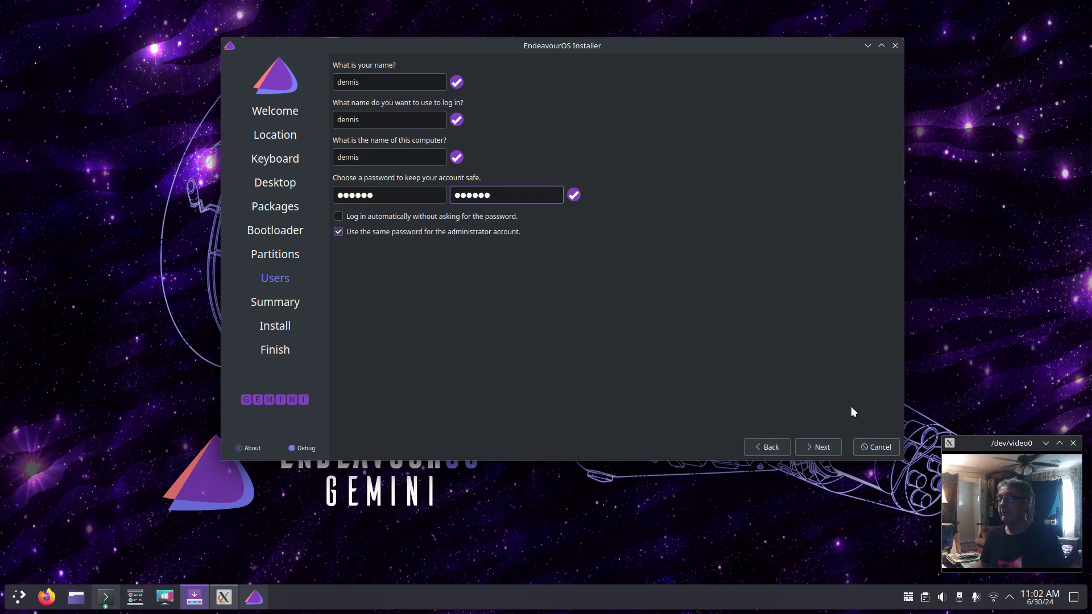
click(816, 448)
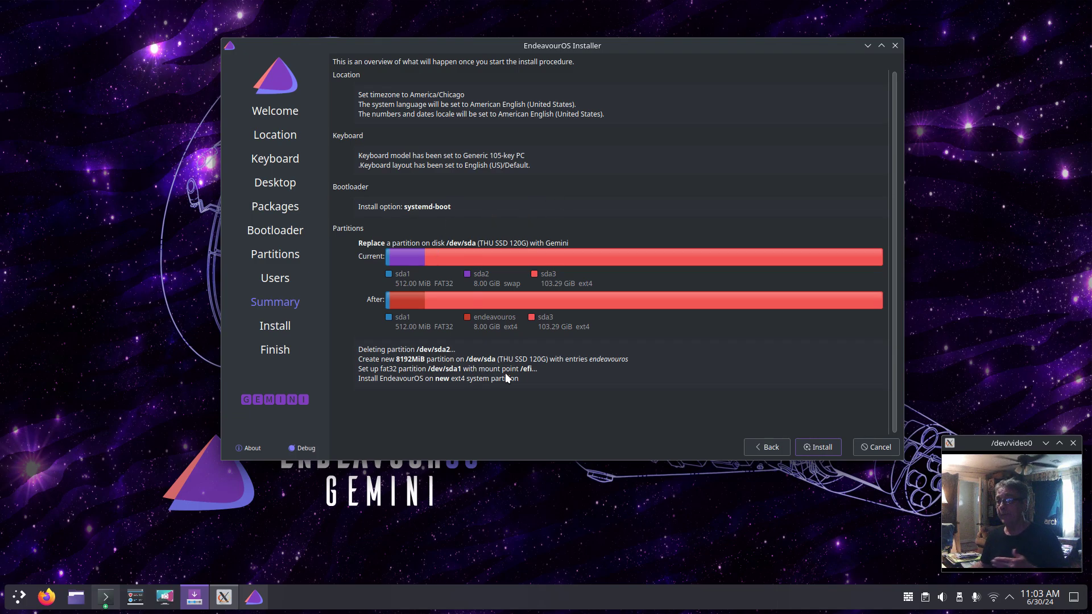
Start the installation from the summary, confirm the disk changes, and move the installer window higher on the desktop.
click(825, 449)
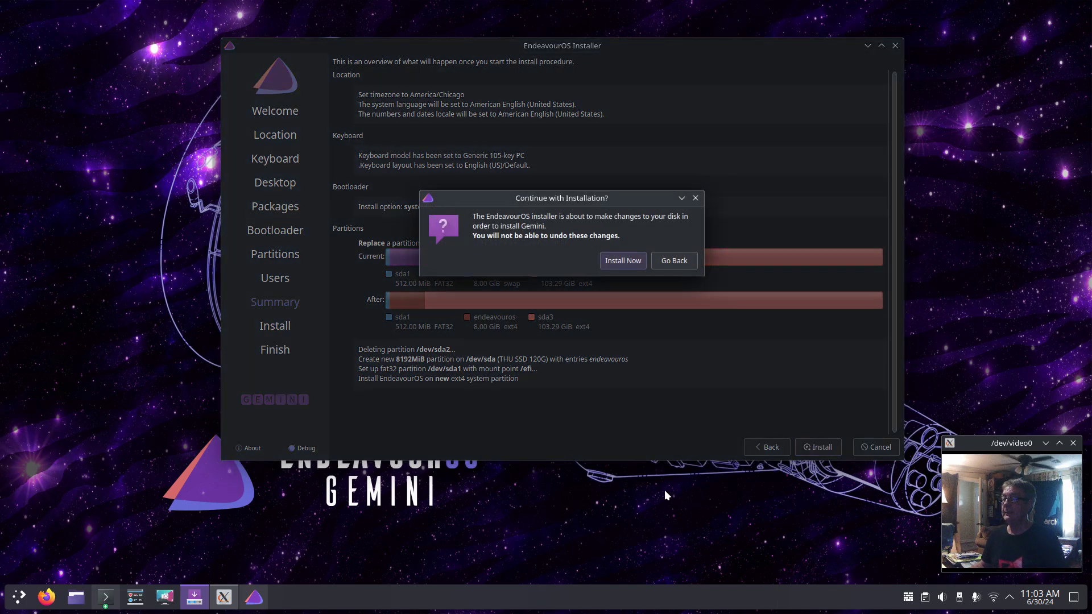
click(633, 260)
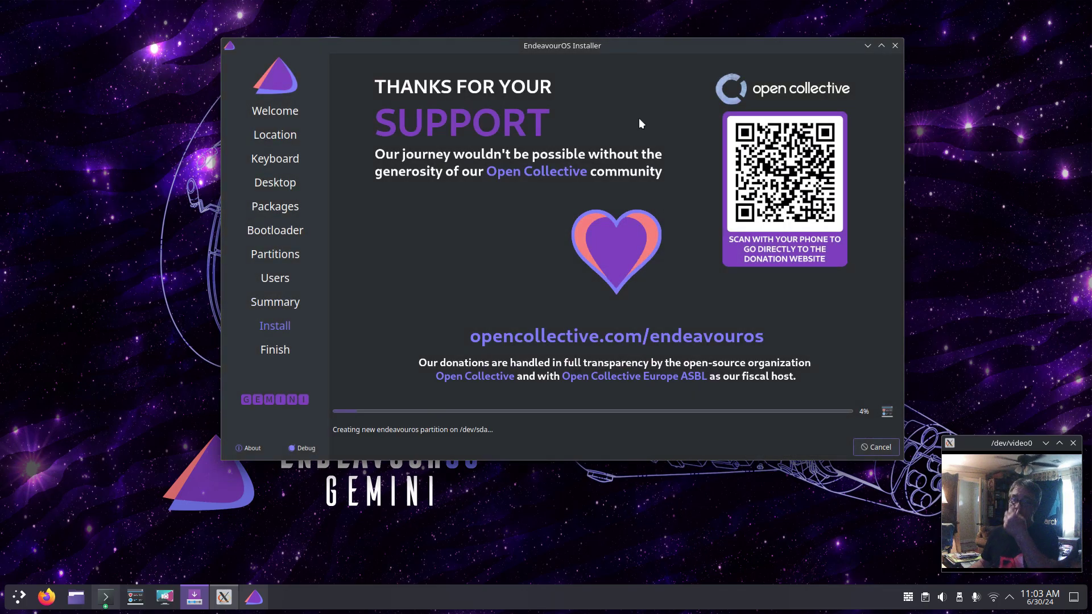
drag(682, 47, 712, 24)
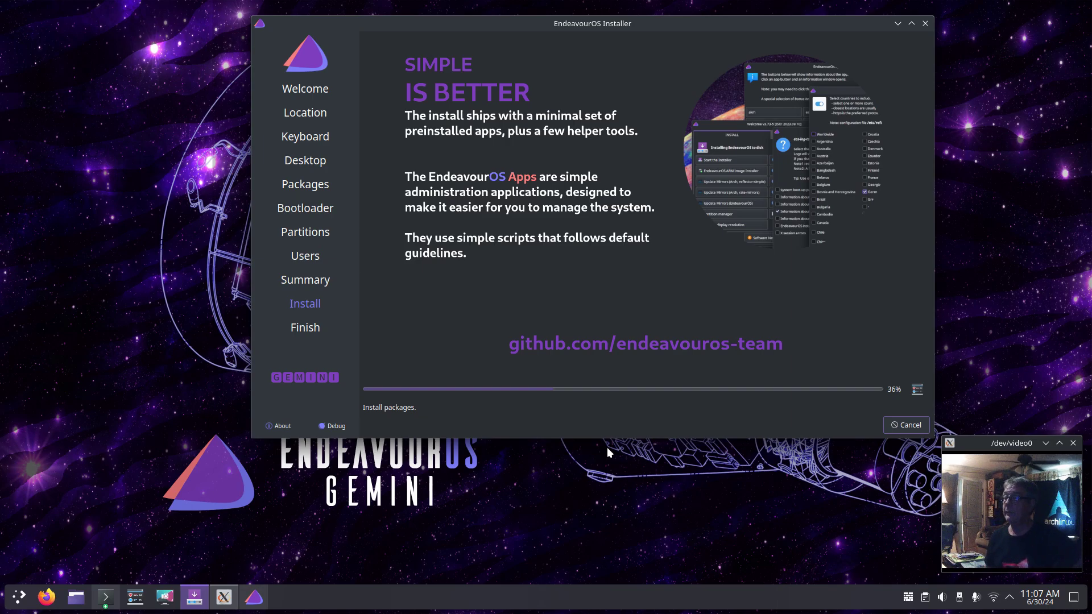
Show the installation log in the installer and examine the package list up to endeavouros/yay and the retrieval progress.
click(917, 389)
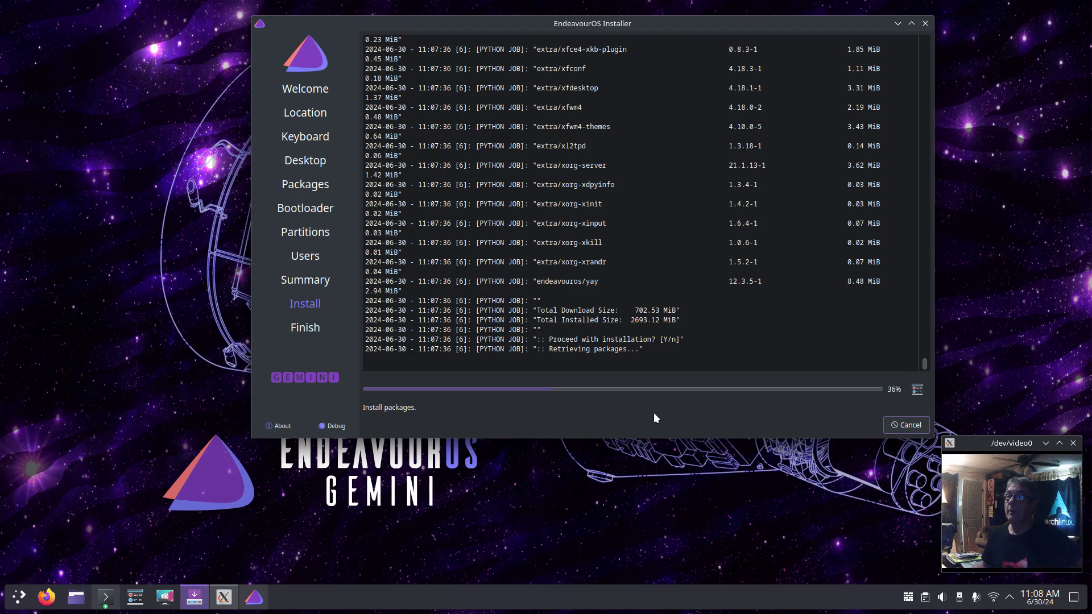
scroll(593, 258, up, 8)
scroll(594, 258, up, 10)
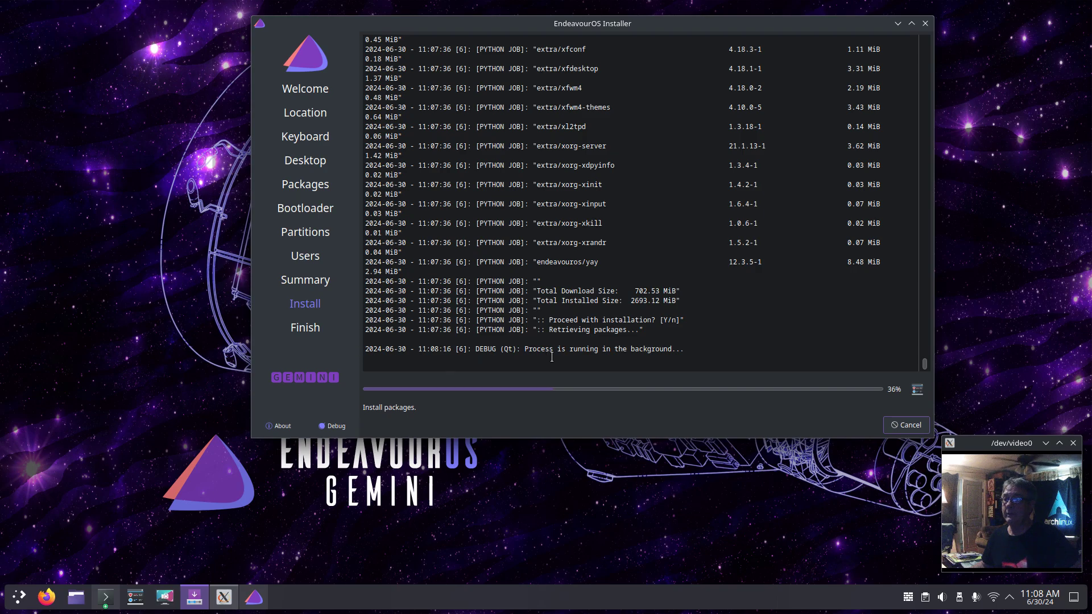
click(914, 394)
click(915, 392)
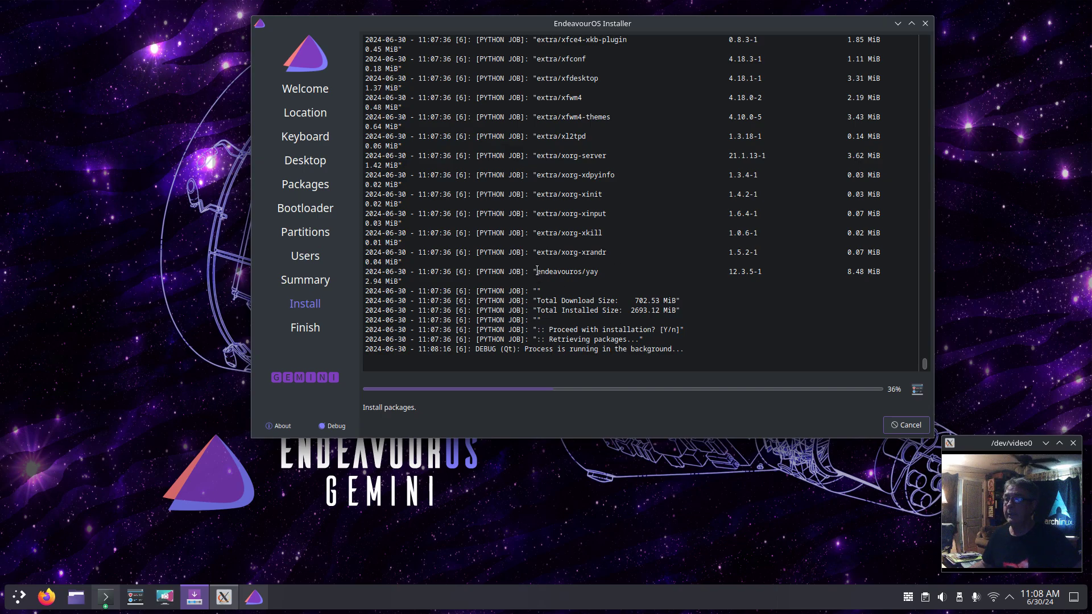
drag(537, 272, 604, 271)
click(604, 271)
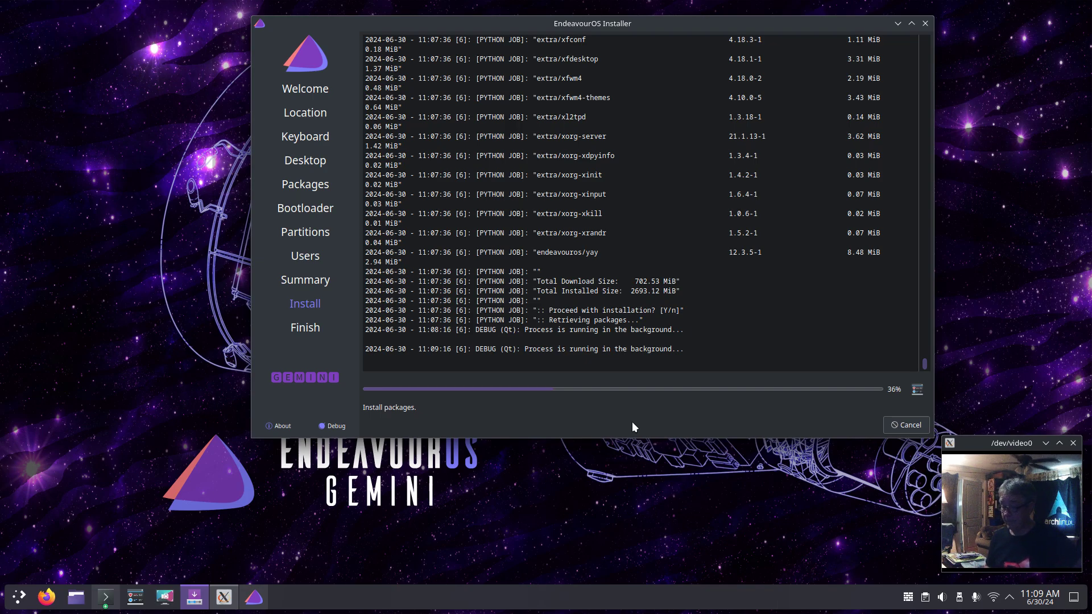
Launch System Monitor to check the network download rate during package retrieval, and close it again.
click(19, 597)
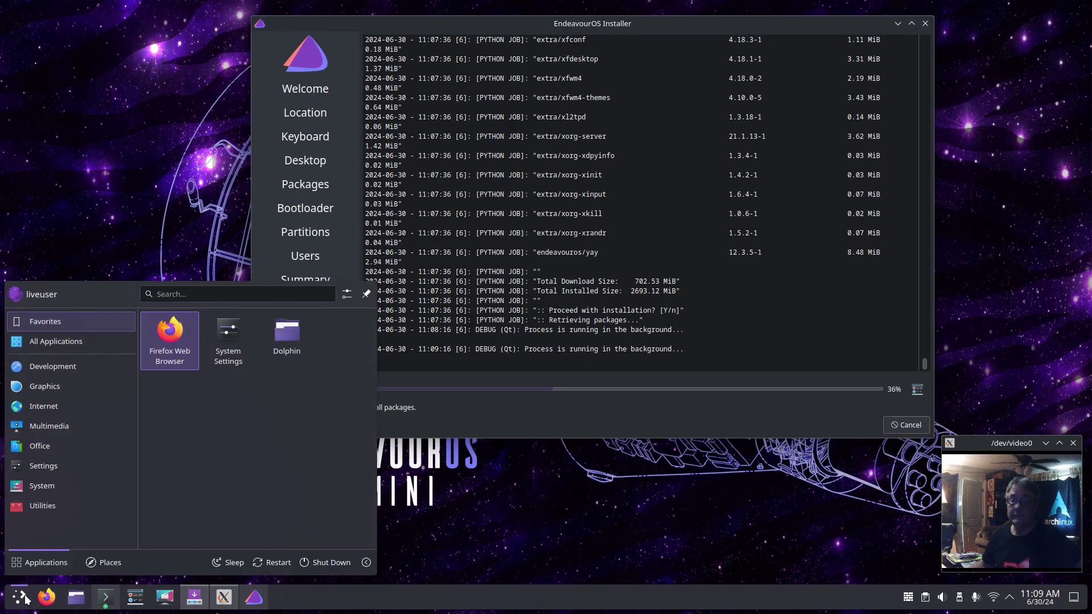
text(monit)
key(Return)
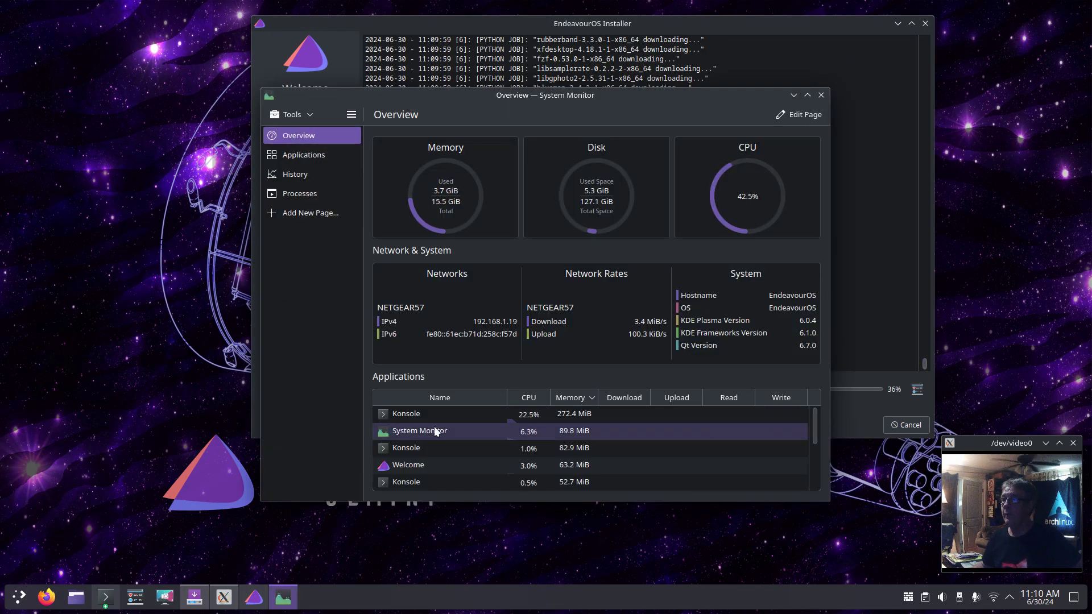
click(300, 194)
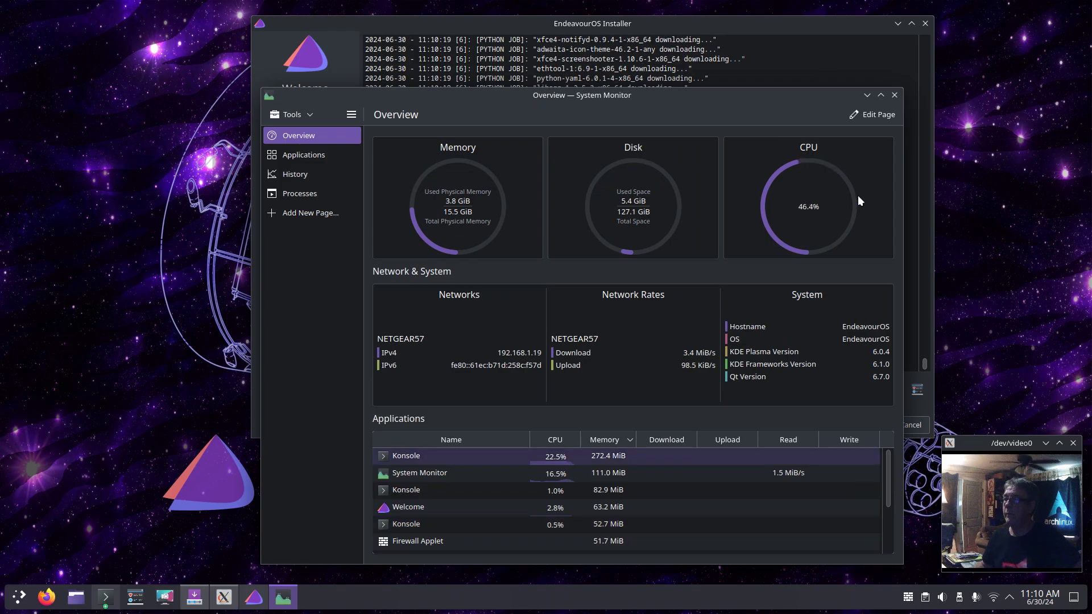
click(821, 95)
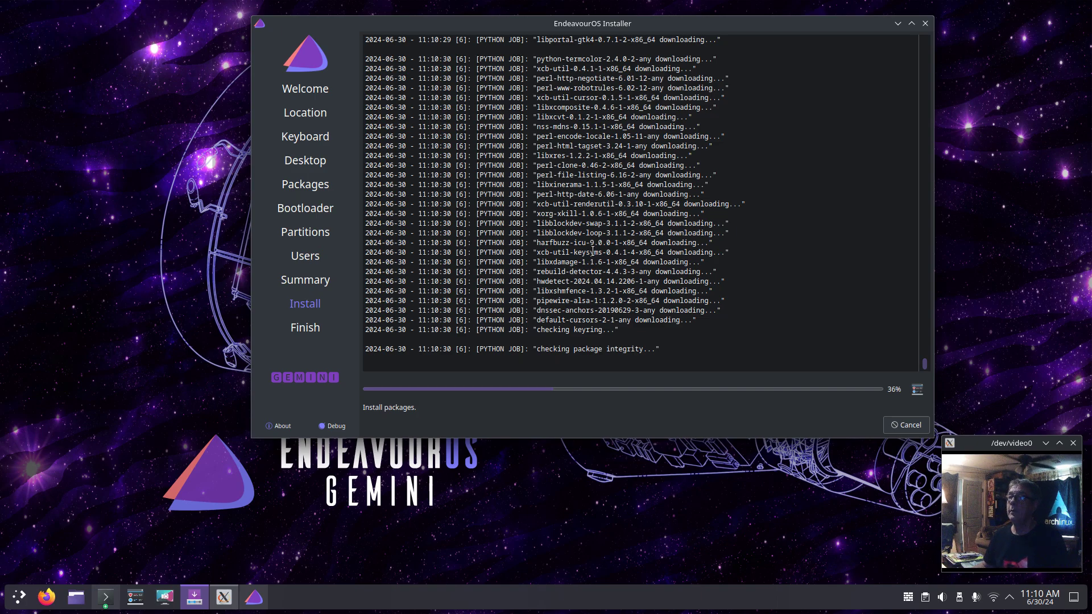
Review the package download and installation entries in the installer log and return to the newest entries.
scroll(641, 265, up, 10)
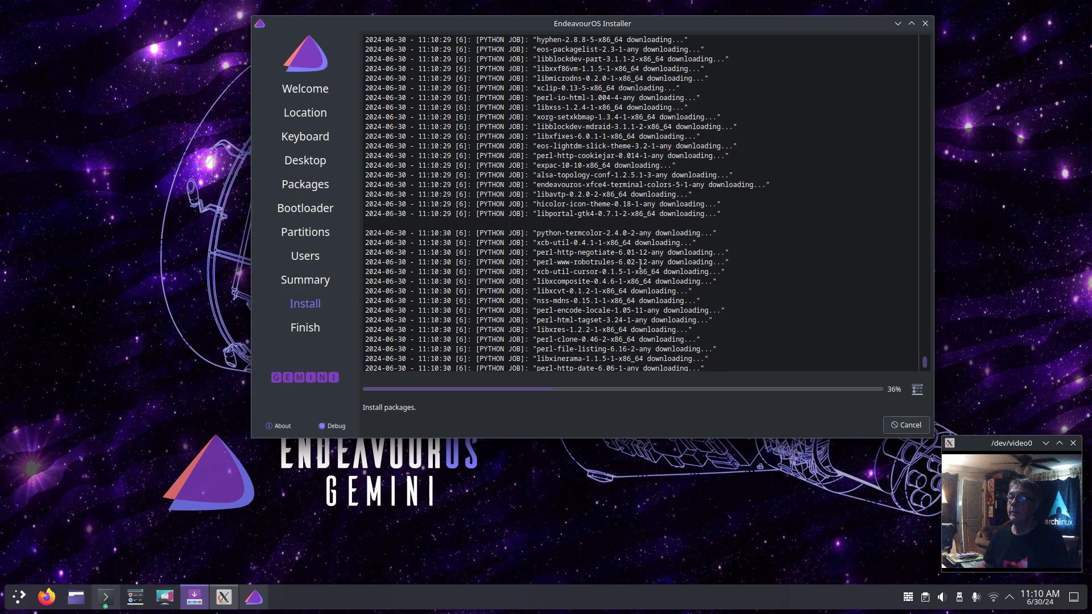
scroll(639, 264, up, 10)
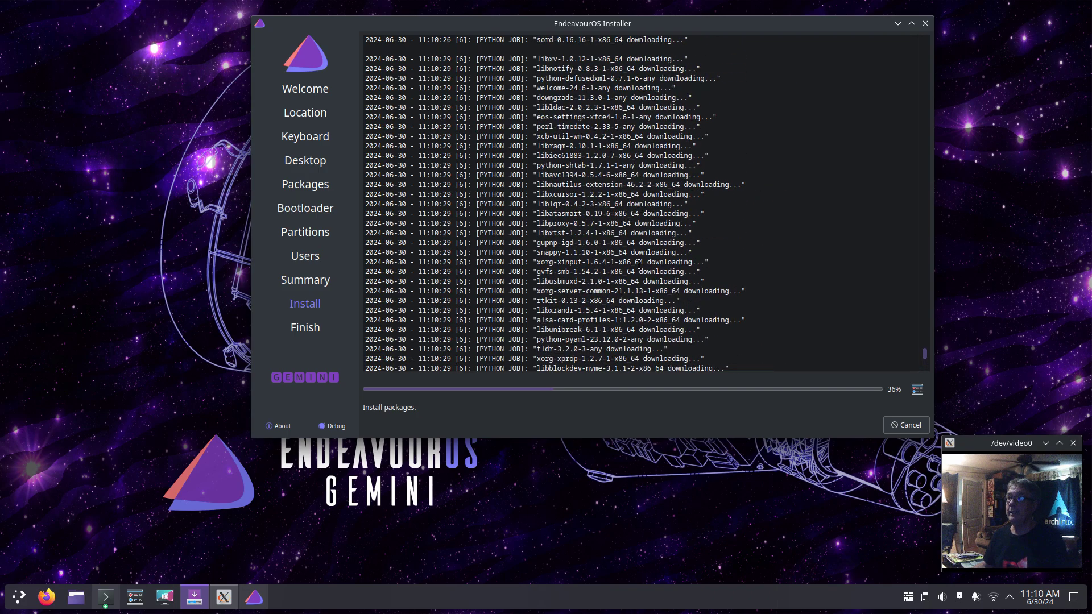
scroll(639, 263, up, 10)
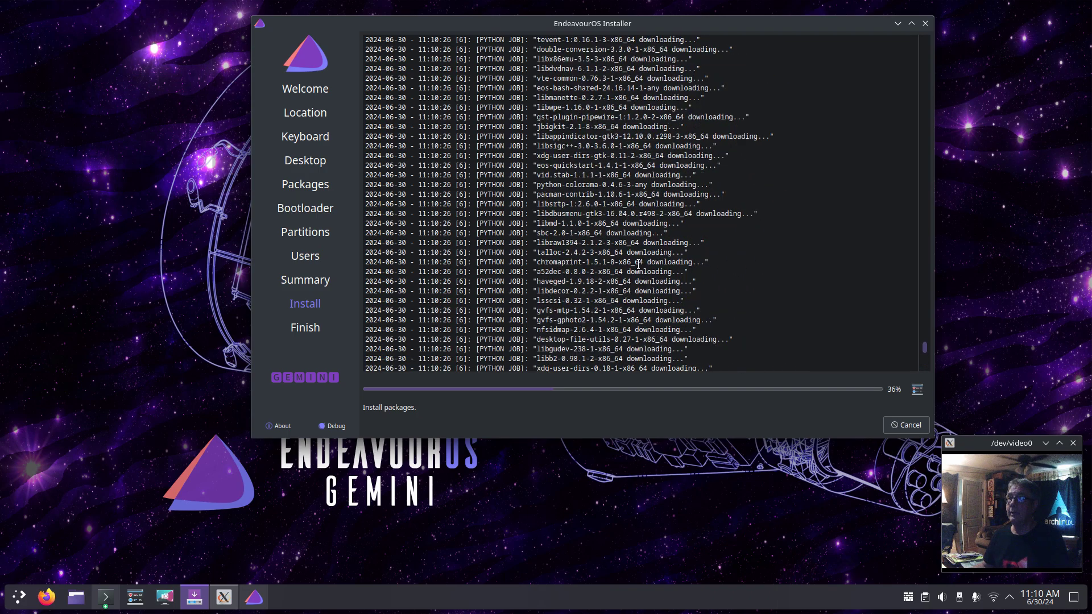
scroll(613, 249, up, 6)
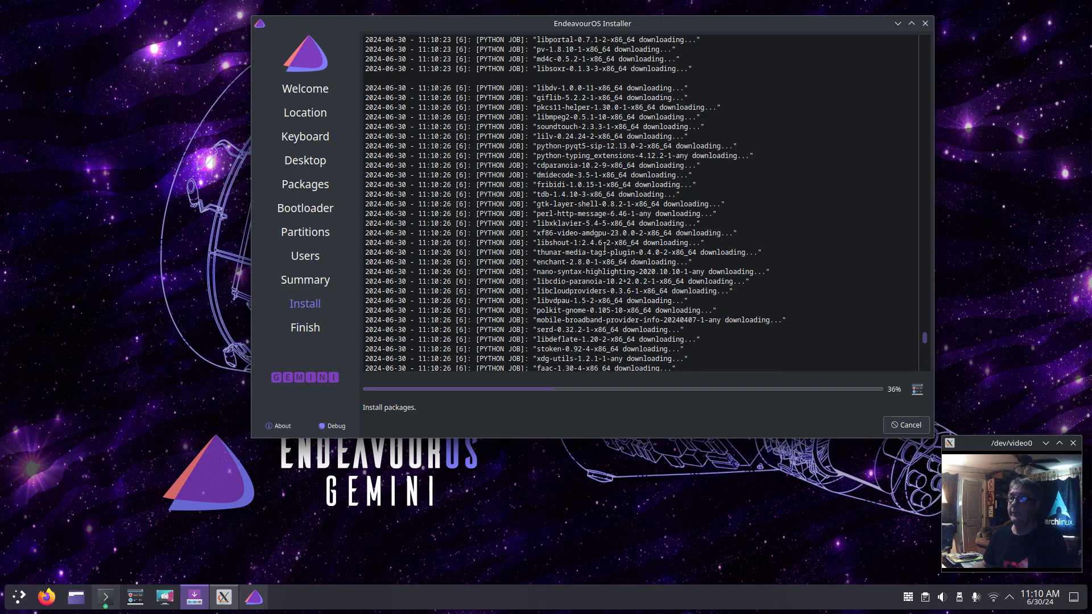
scroll(604, 245, up, 5)
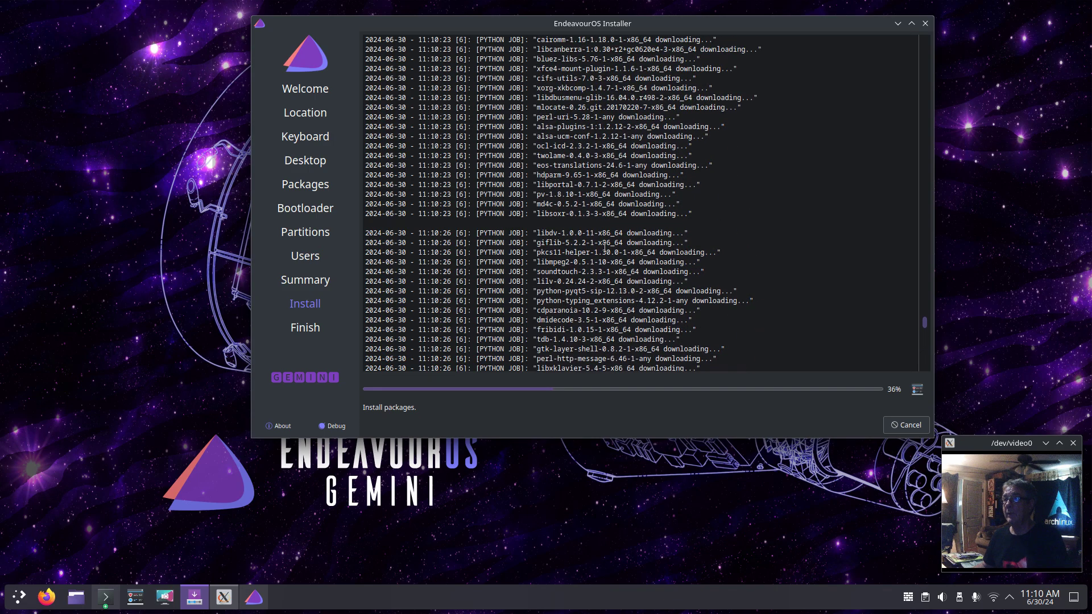
scroll(605, 248, down, 10)
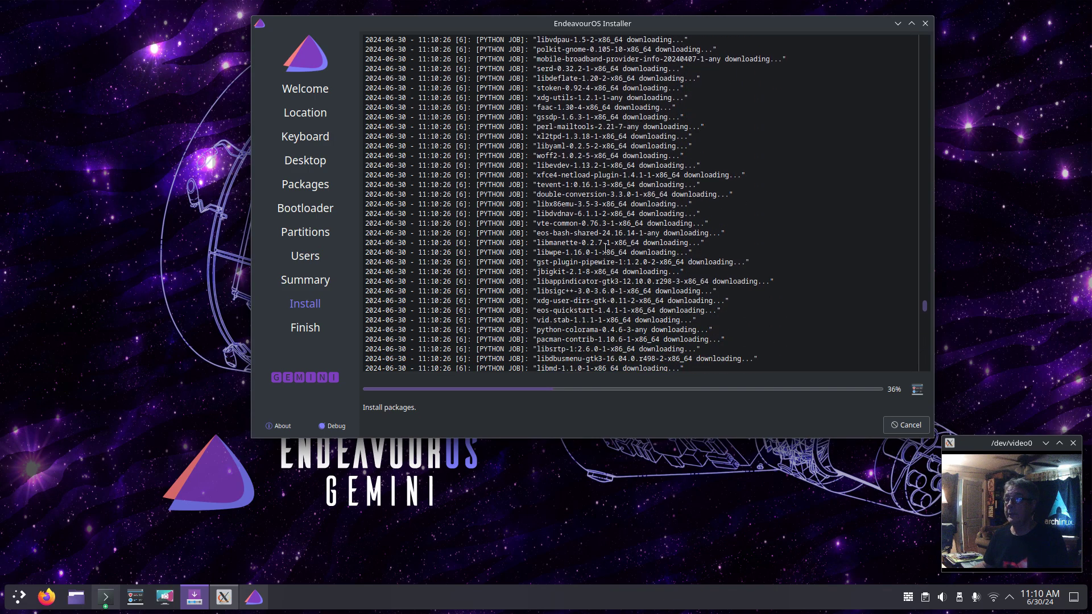
scroll(608, 251, down, 10)
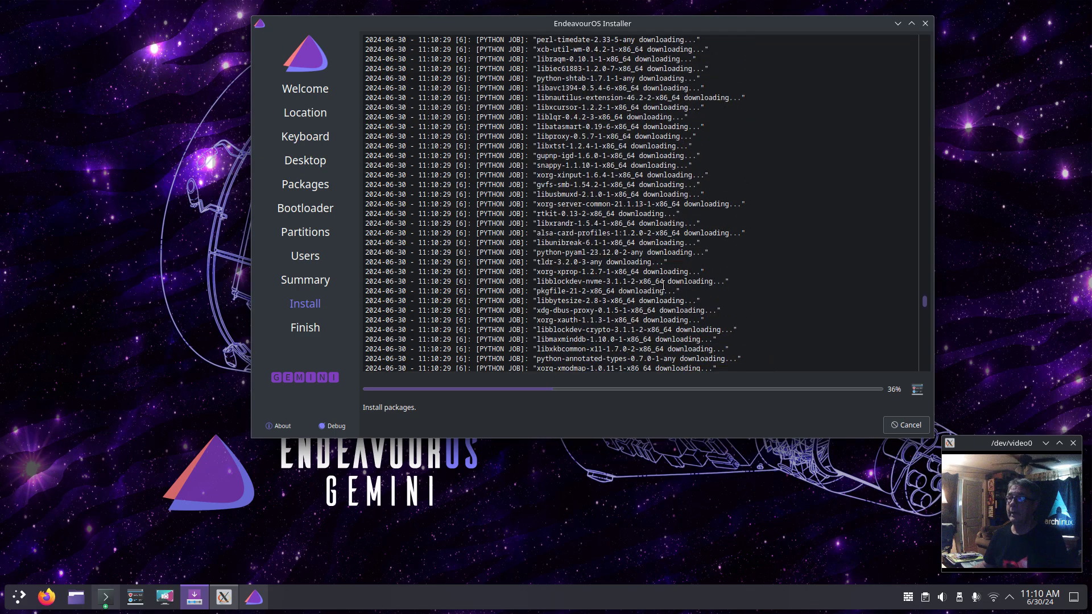
scroll(663, 285, down, 10)
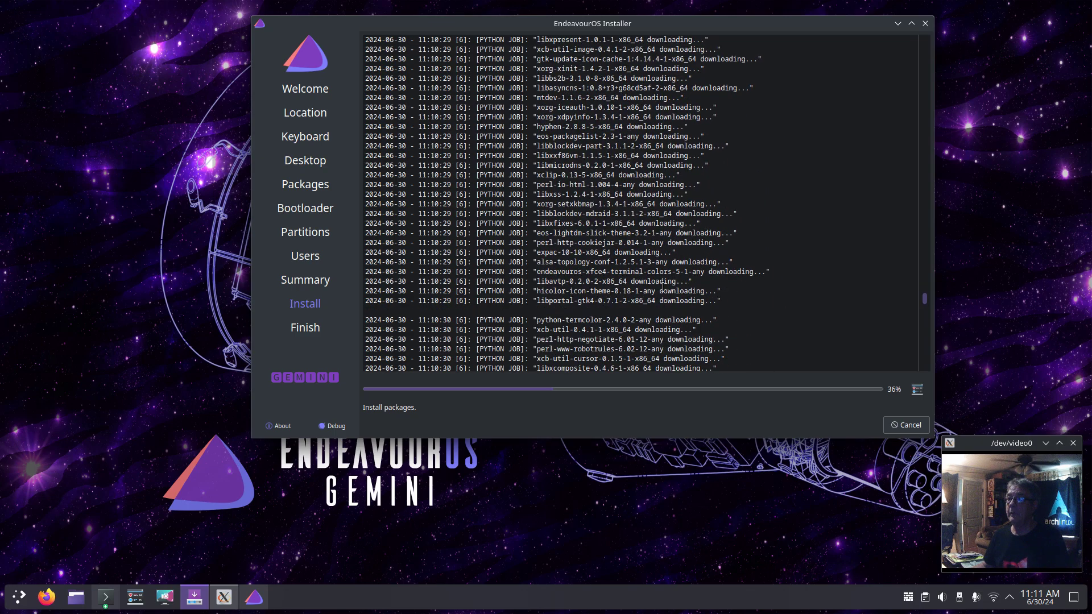
scroll(663, 286, down, 10)
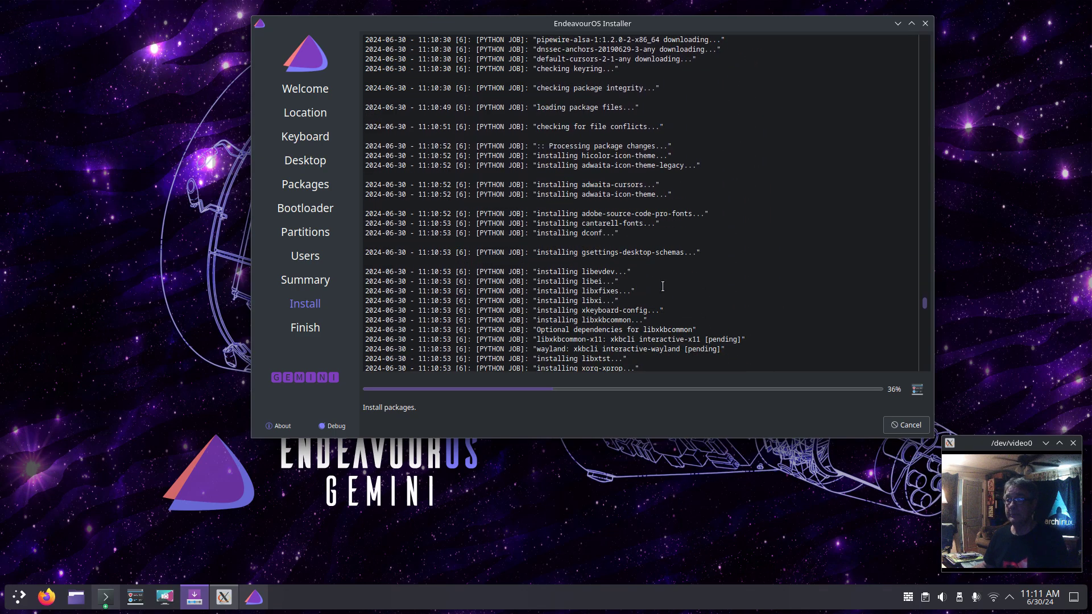
scroll(663, 286, down, 10)
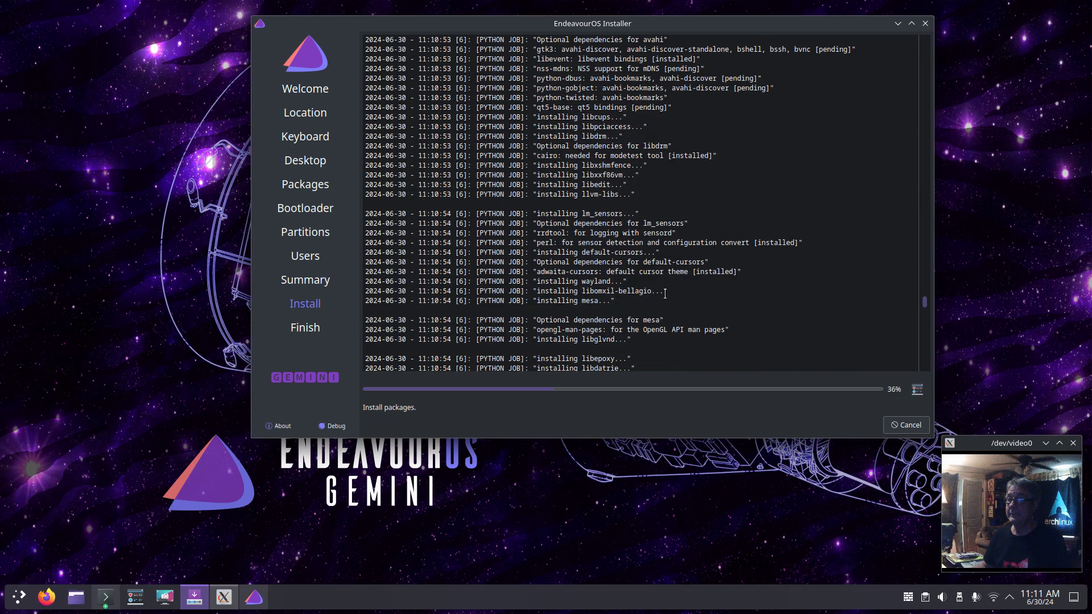
drag(922, 302, 923, 373)
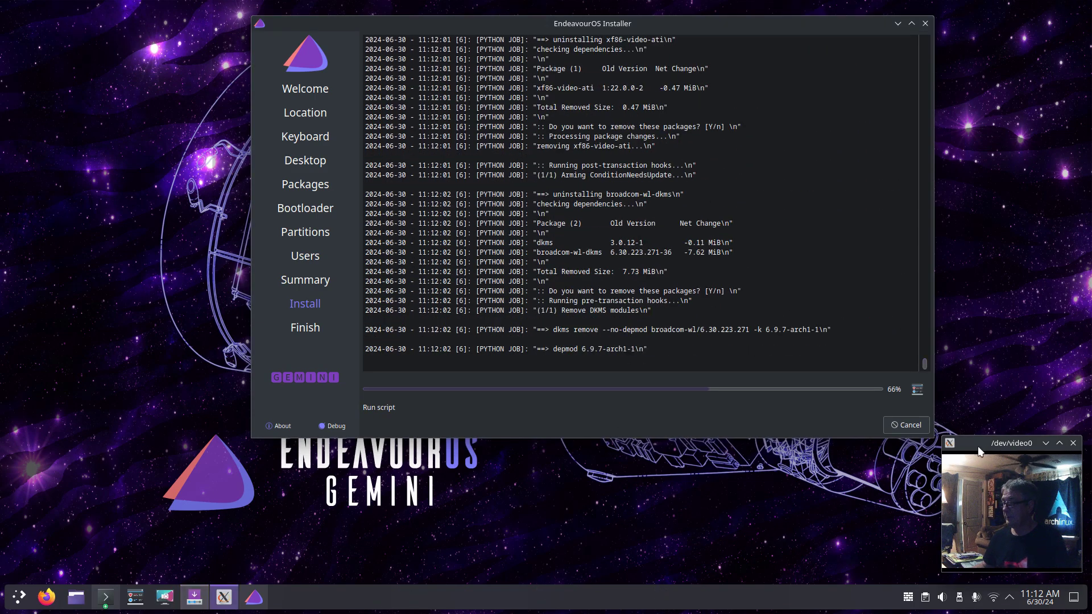
Move the /dev/video0 webcam window further into the desktop corner and finish the installer without restarting.
mouse_move(978, 446)
mouse_down()
mouse_move(977, 457)
mouse_move(982, 415)
mouse_move(983, 457)
mouse_up()
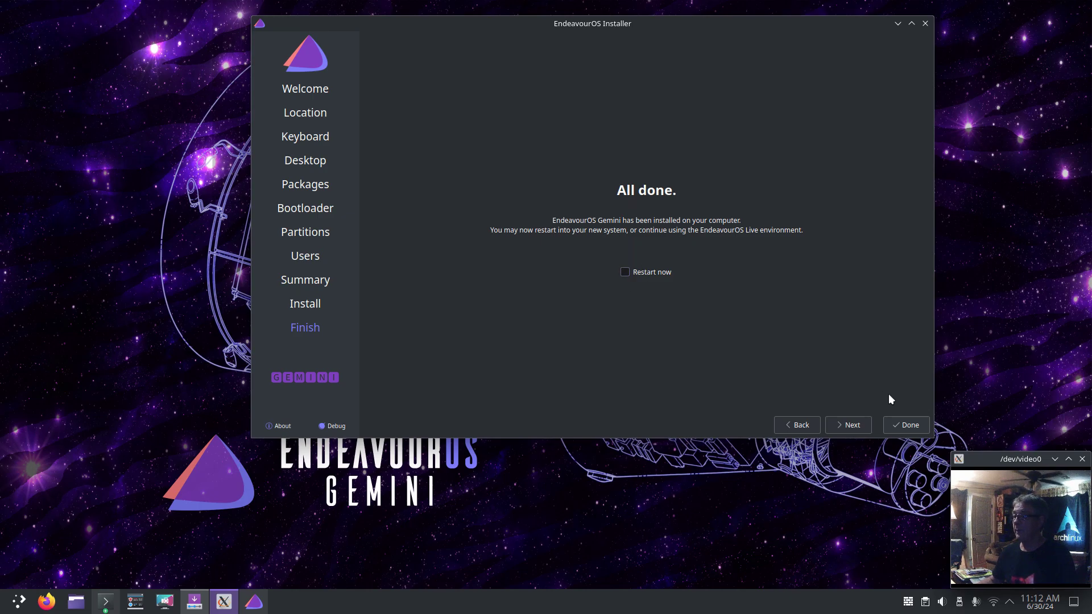
click(909, 426)
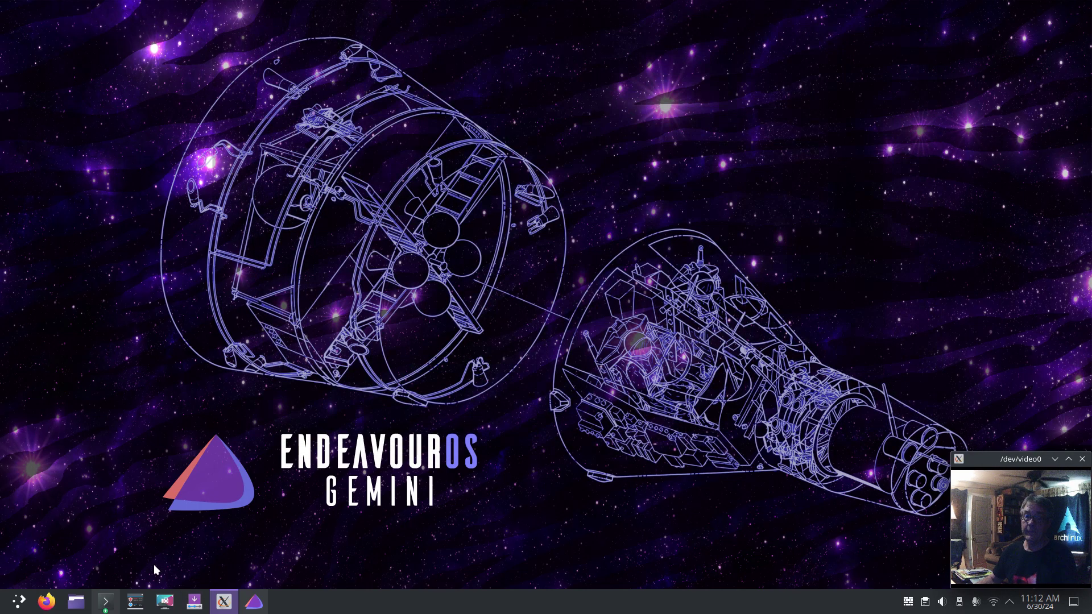
Bring up the two ffmpeg and one ffplay Konsole windows and spread them across the desktop to check their output.
click(105, 605)
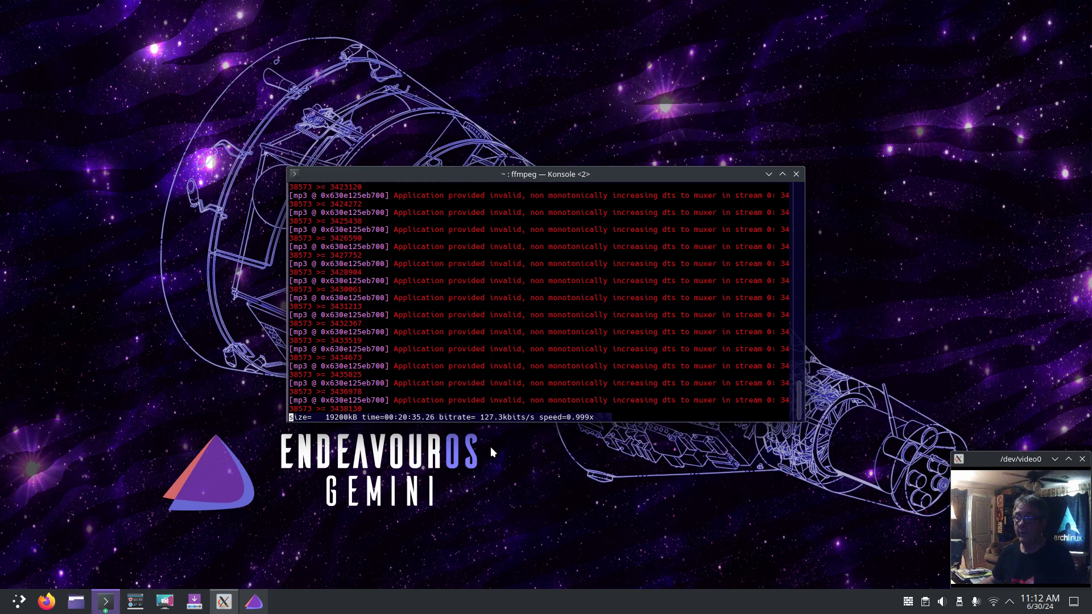
drag(656, 175, 372, 74)
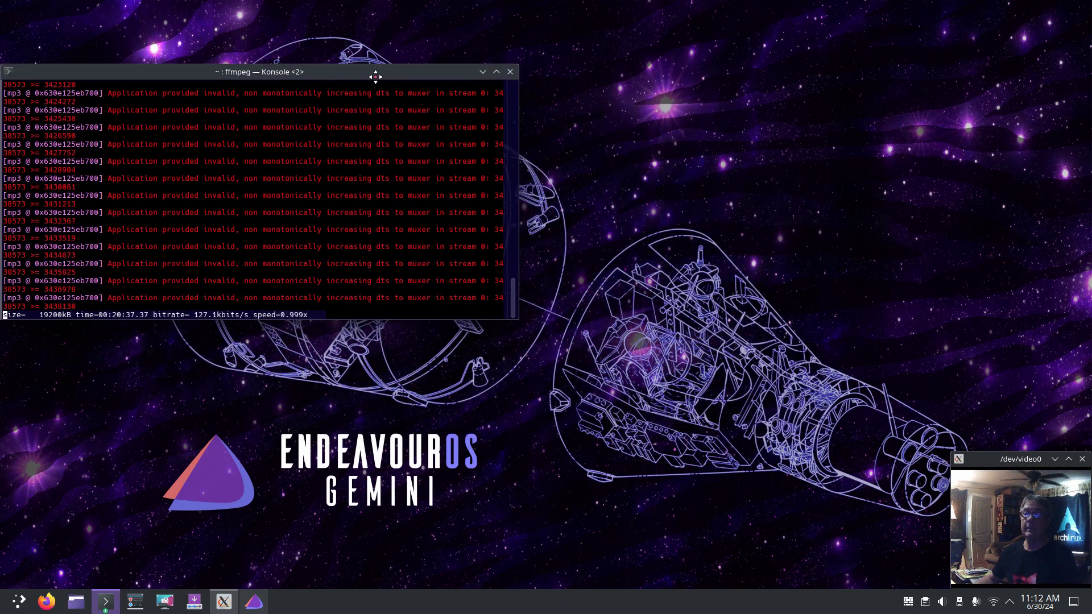
click(106, 602)
drag(612, 166, 833, 59)
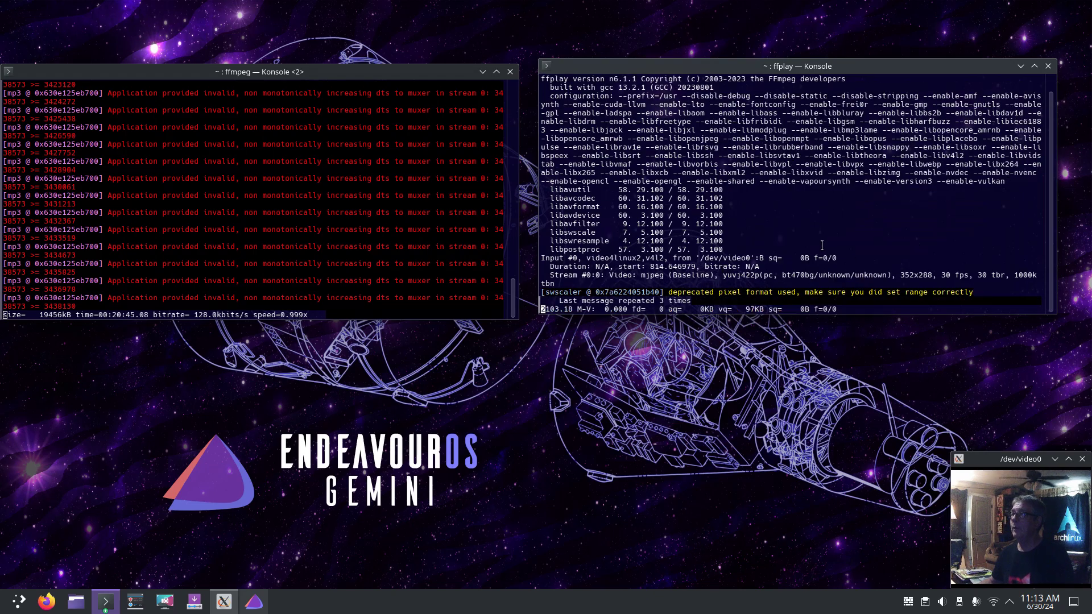
click(106, 601)
scroll(398, 500, up, 6)
scroll(370, 477, down, 5)
scroll(350, 467, up, 5)
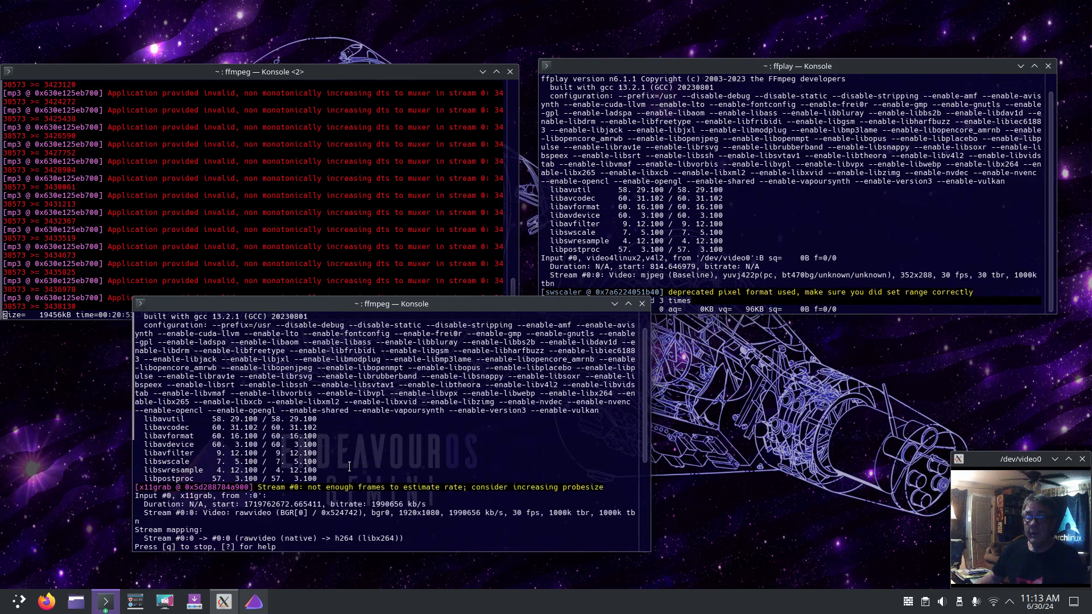
scroll(350, 466, up, 1)
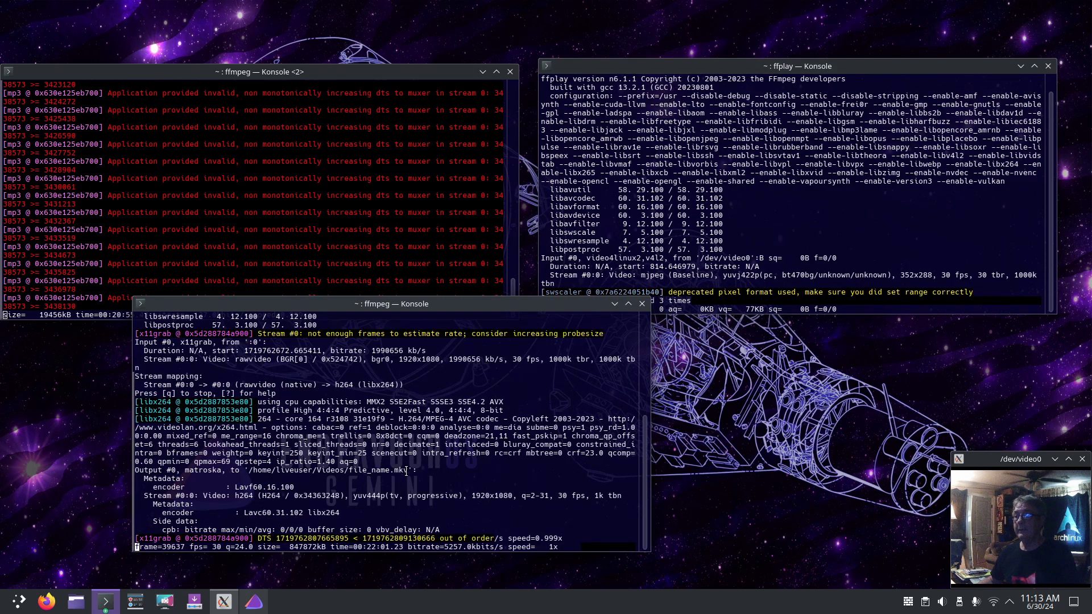
drag(533, 306, 736, 325)
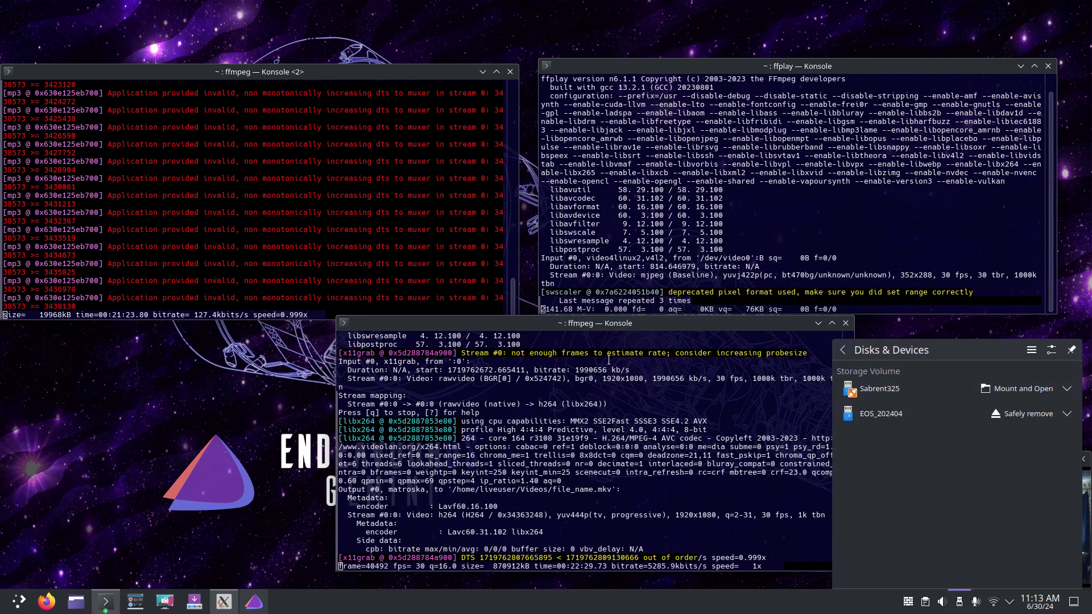
Mount and open the Sabrent325 drive, and create a folder named "1-EOS Install" on it.
click(1015, 389)
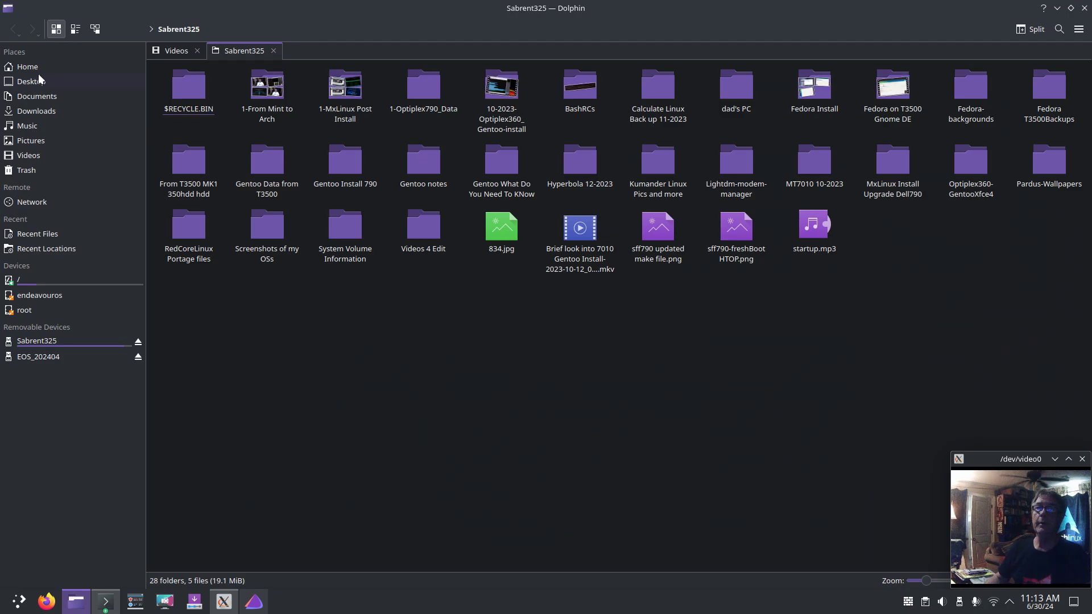
right_click(527, 374)
mouse_move(586, 384)
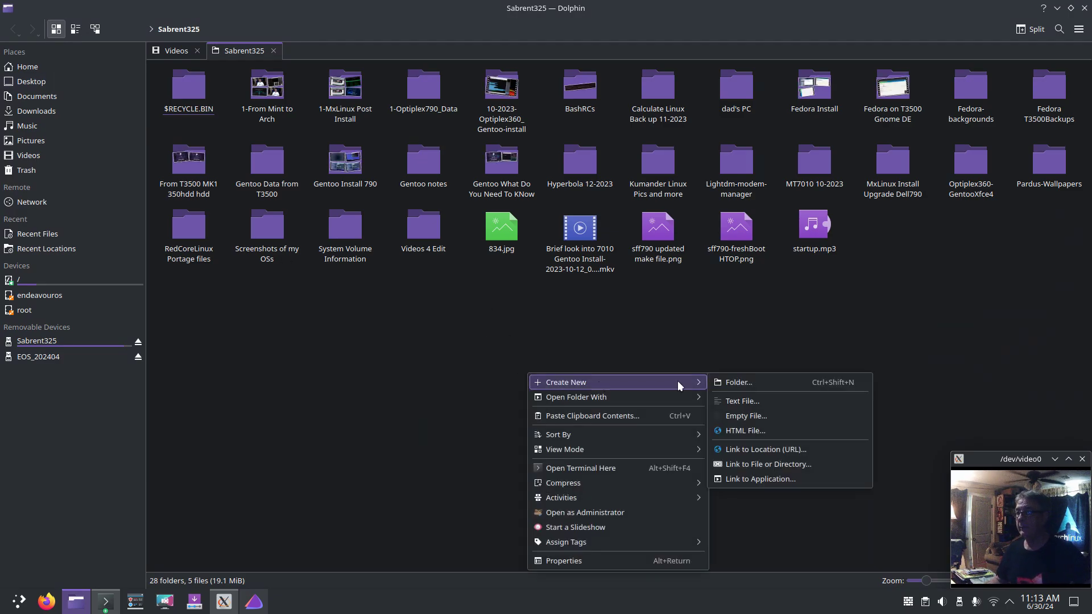
click(719, 383)
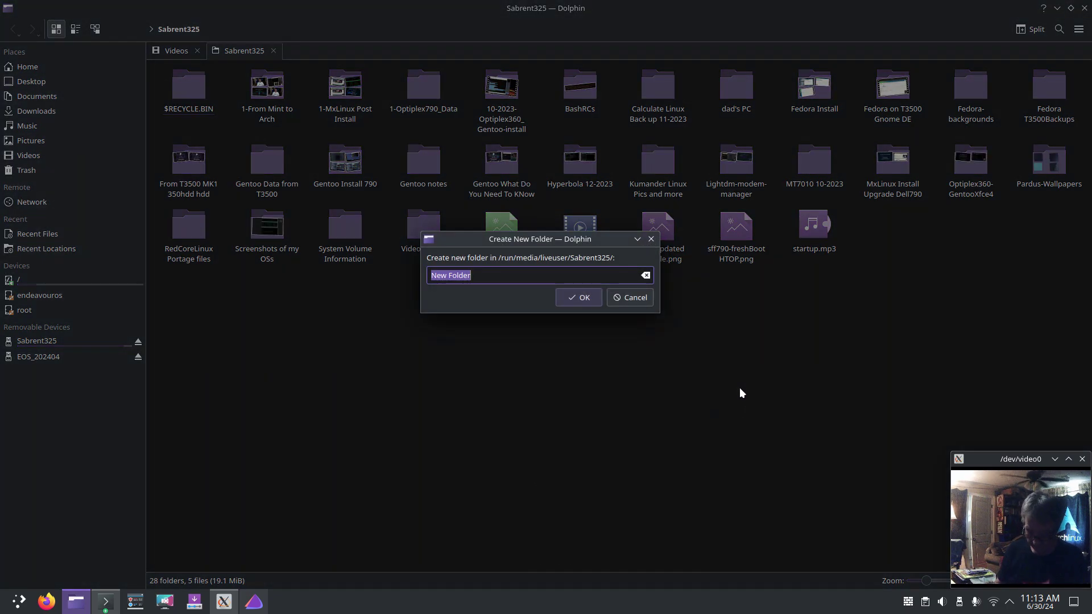
text(EOS Install)
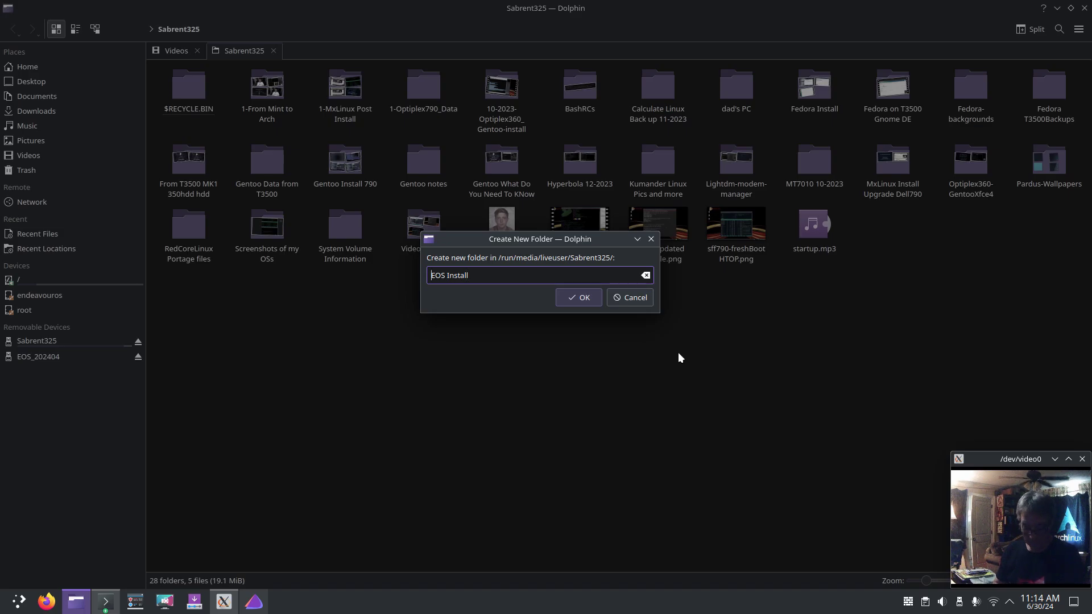
text(1-)
key(Return)
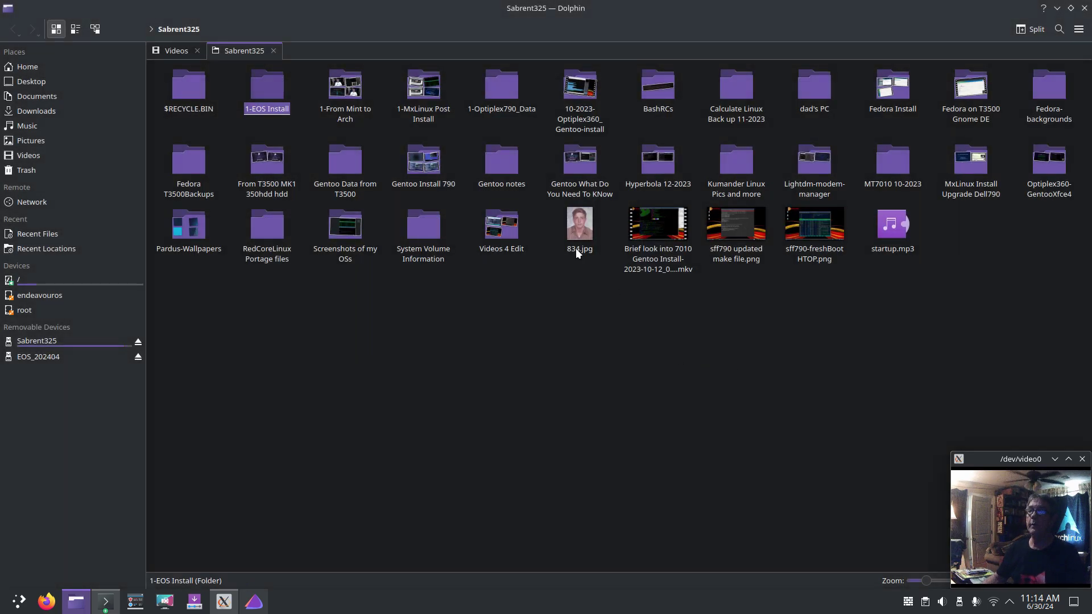
click(1084, 8)
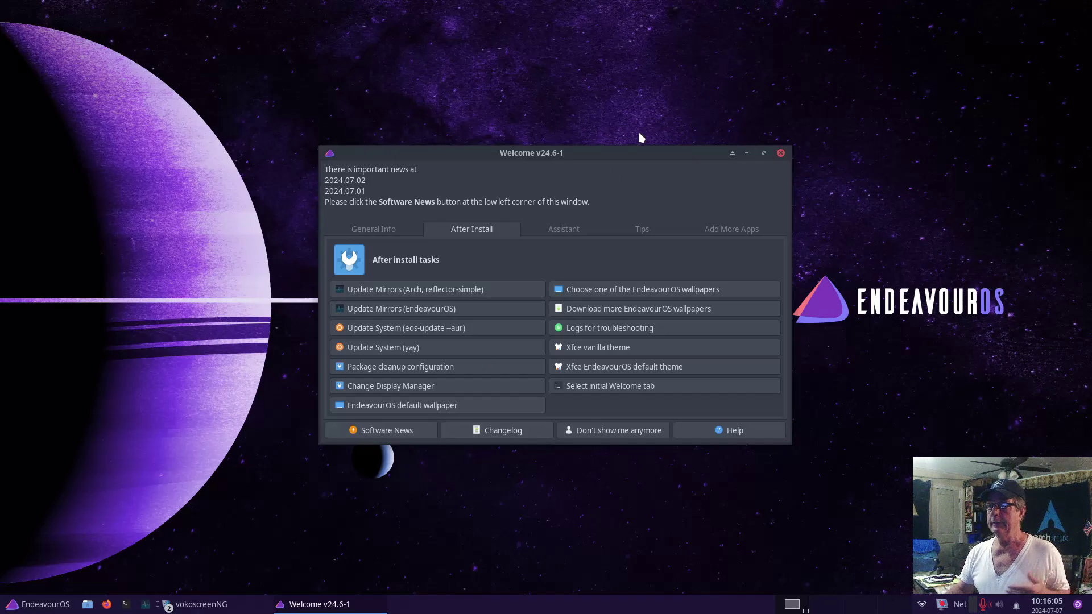
Move the Welcome window higher on the desktop and browse the community wallpapers in the desktop background settings.
drag(625, 152, 614, 87)
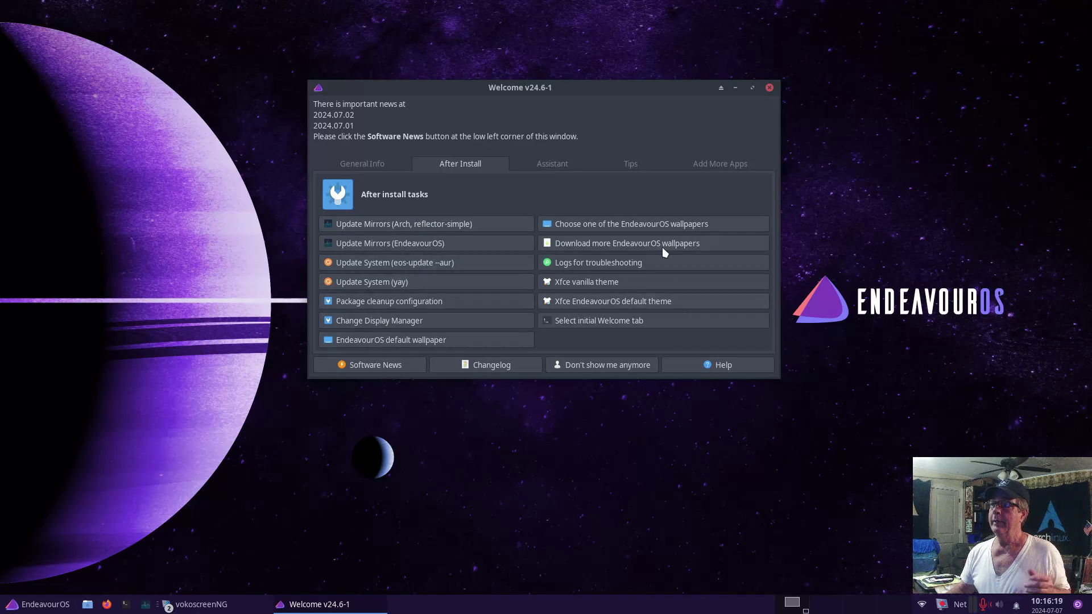
right_click(157, 267)
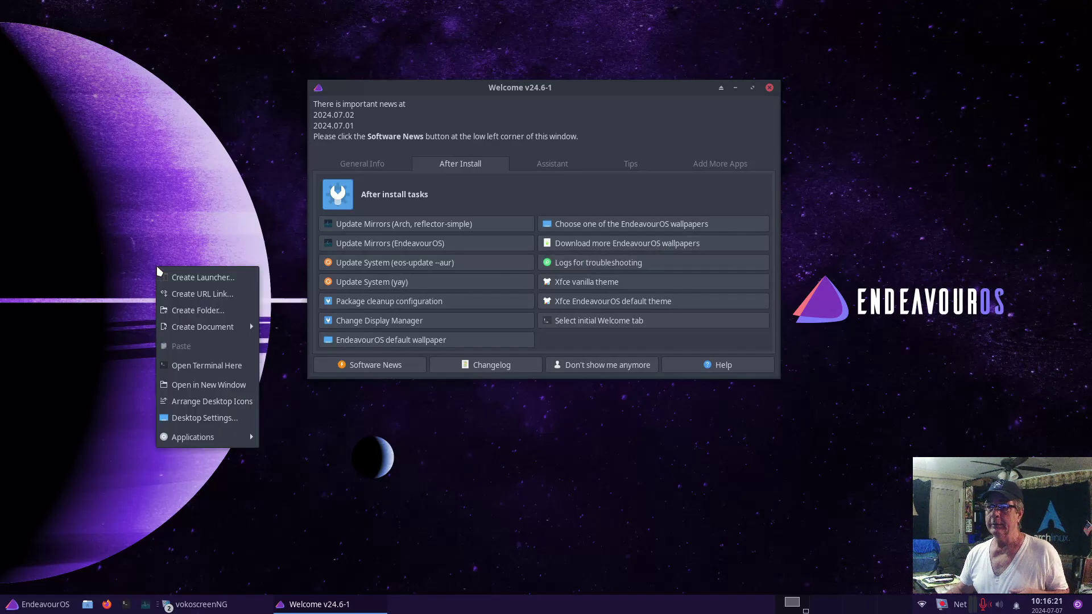
click(194, 419)
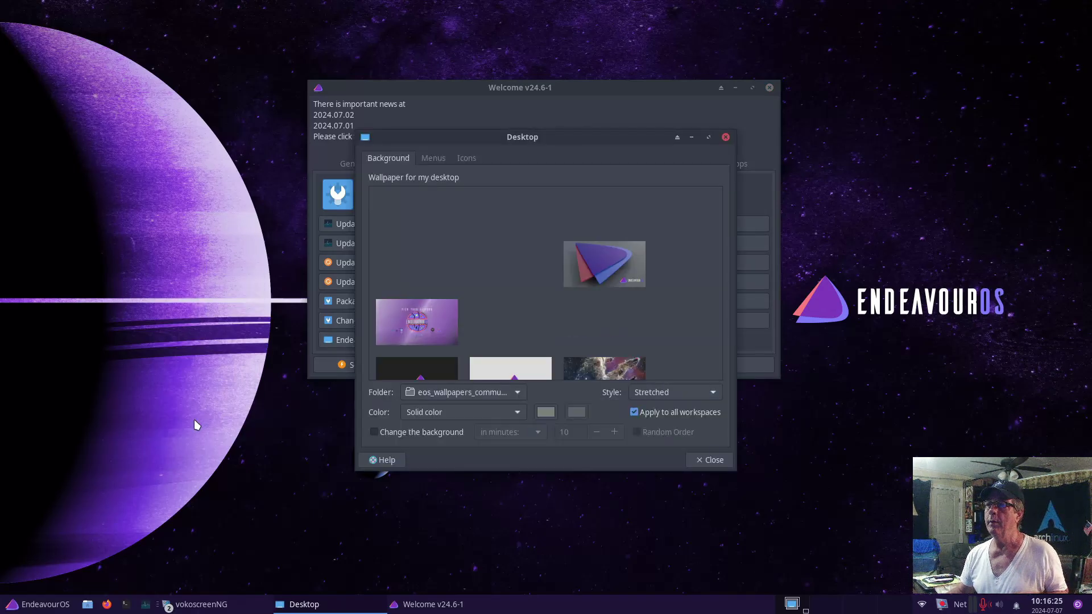
scroll(665, 292, down, 2)
scroll(667, 293, down, 3)
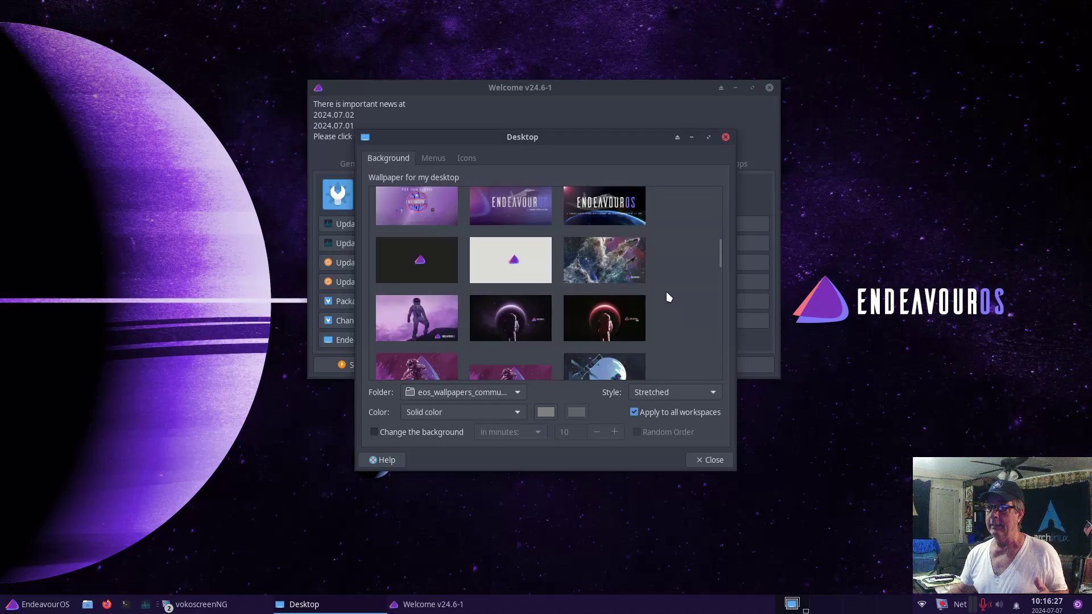
Check which wallpaper folders exist in /usr/share/endeavouros/backgrounds, and close the desktop settings without choosing another folder.
click(518, 394)
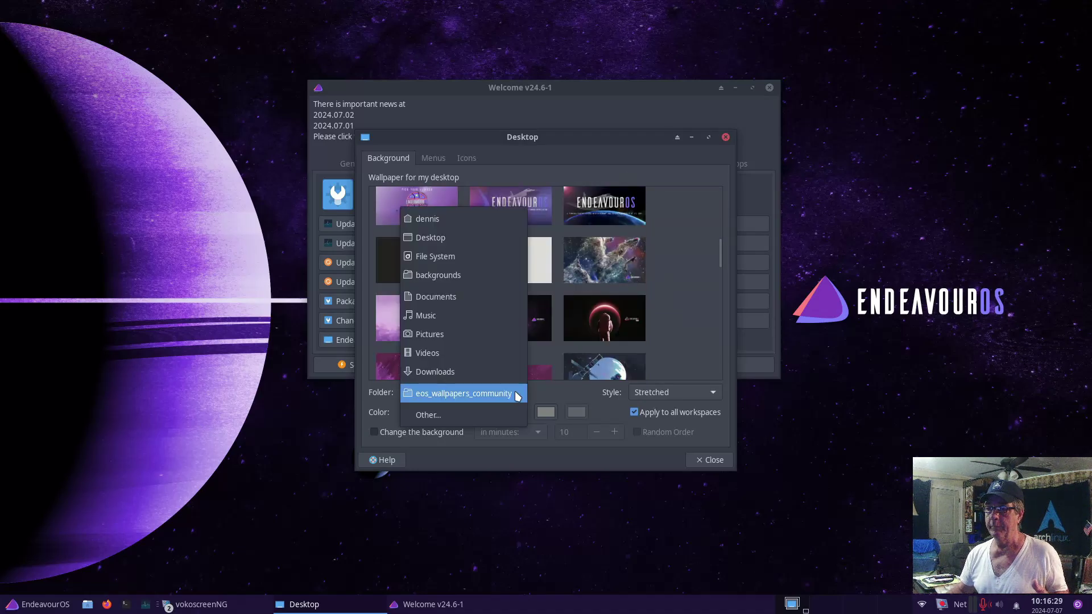
click(505, 413)
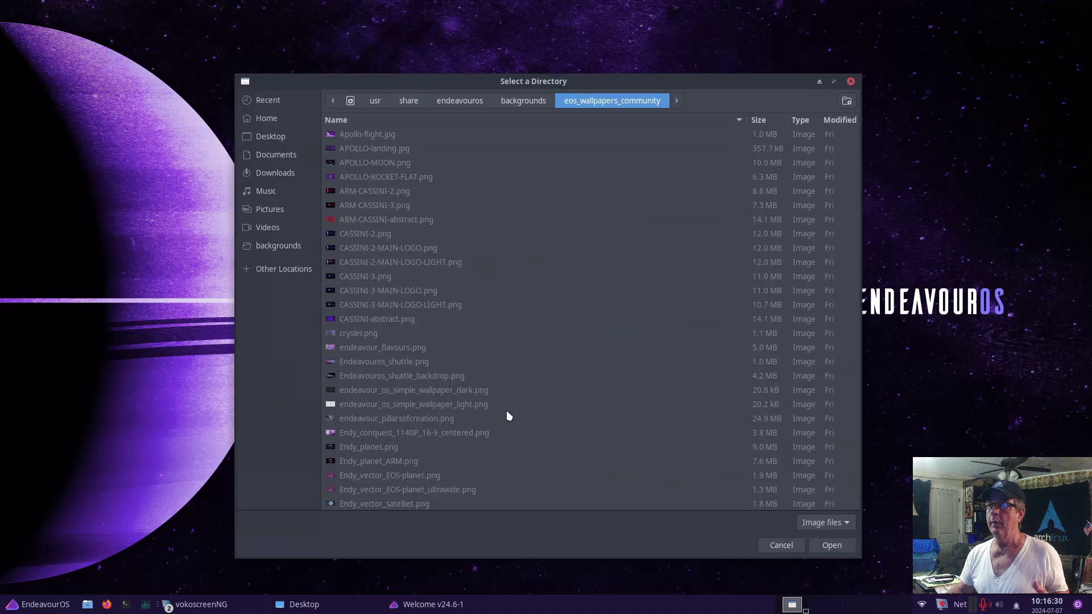
click(517, 102)
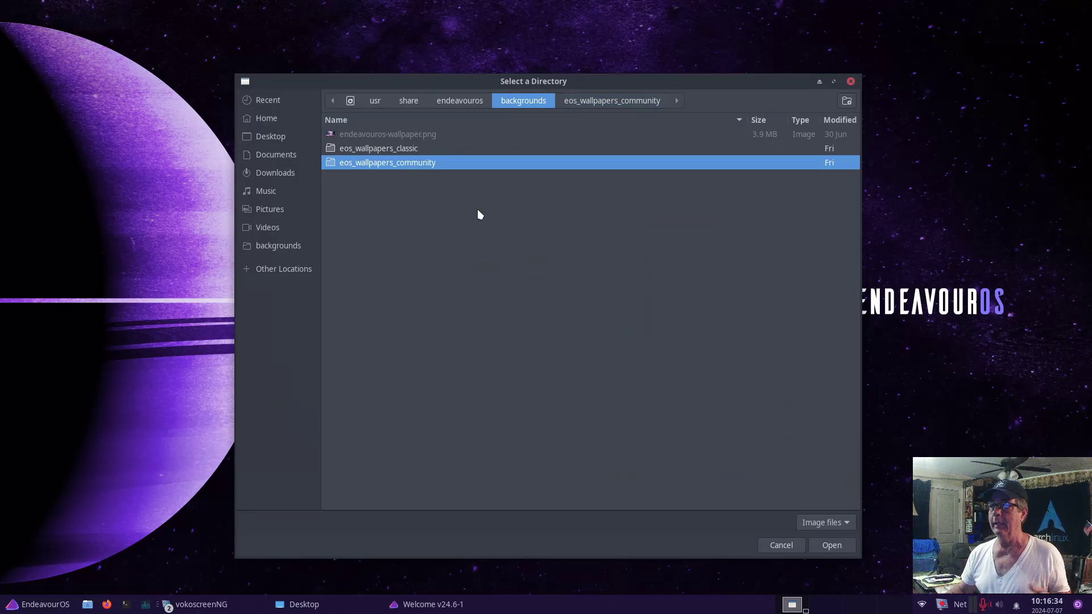
click(788, 539)
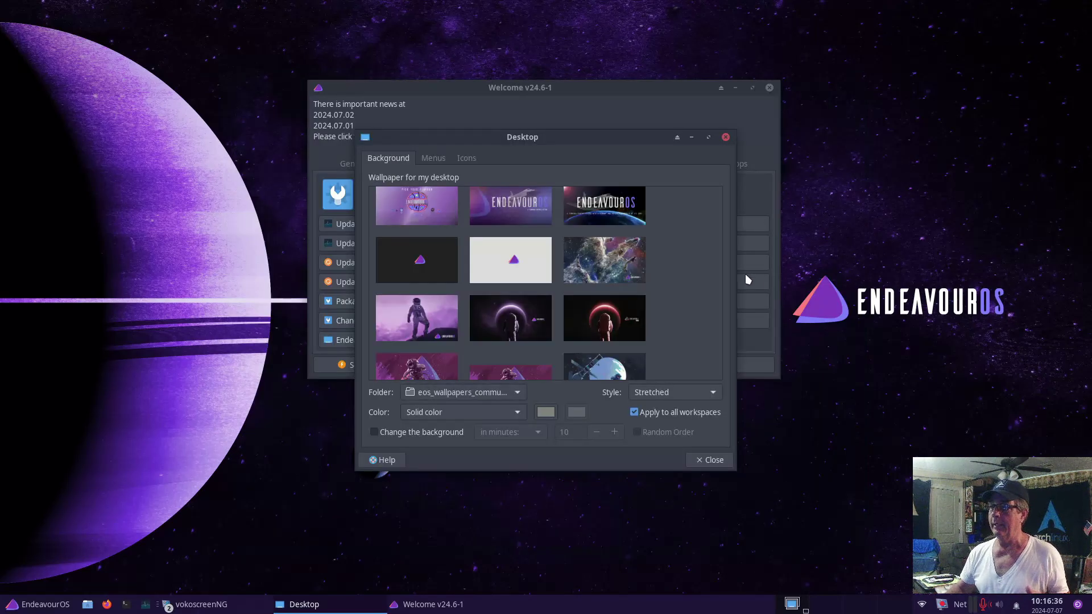
click(711, 460)
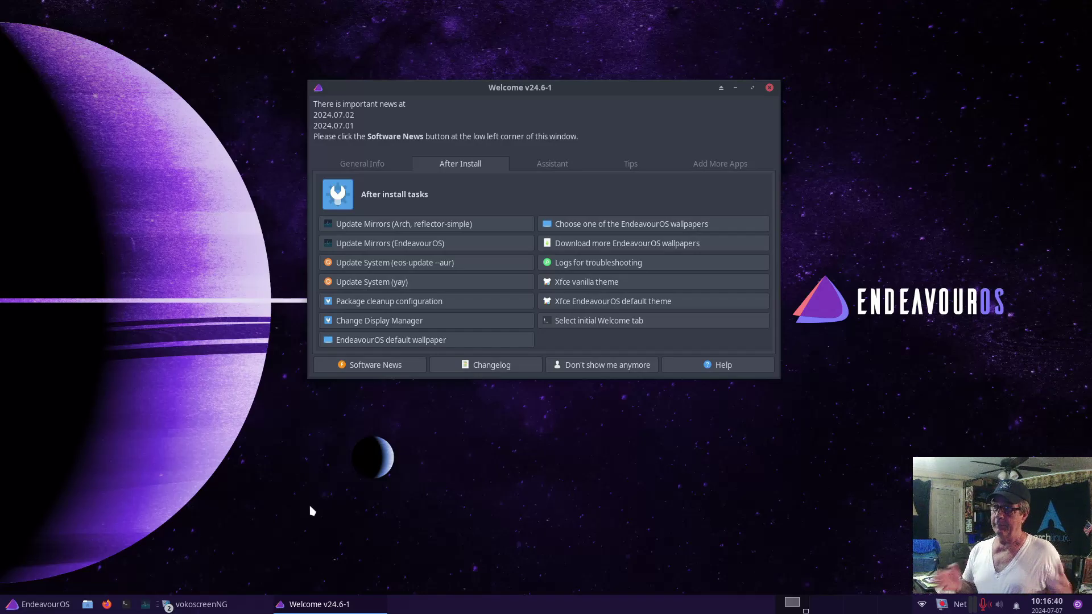
Review the installed applications in each category from Accessories through System, and close the application menu.
click(32, 610)
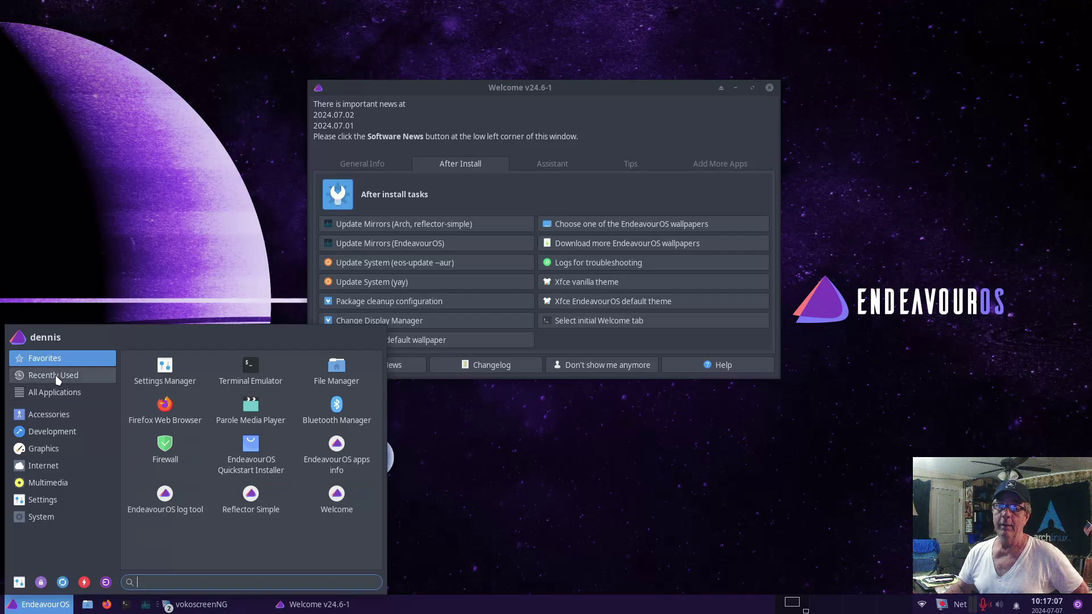
click(51, 415)
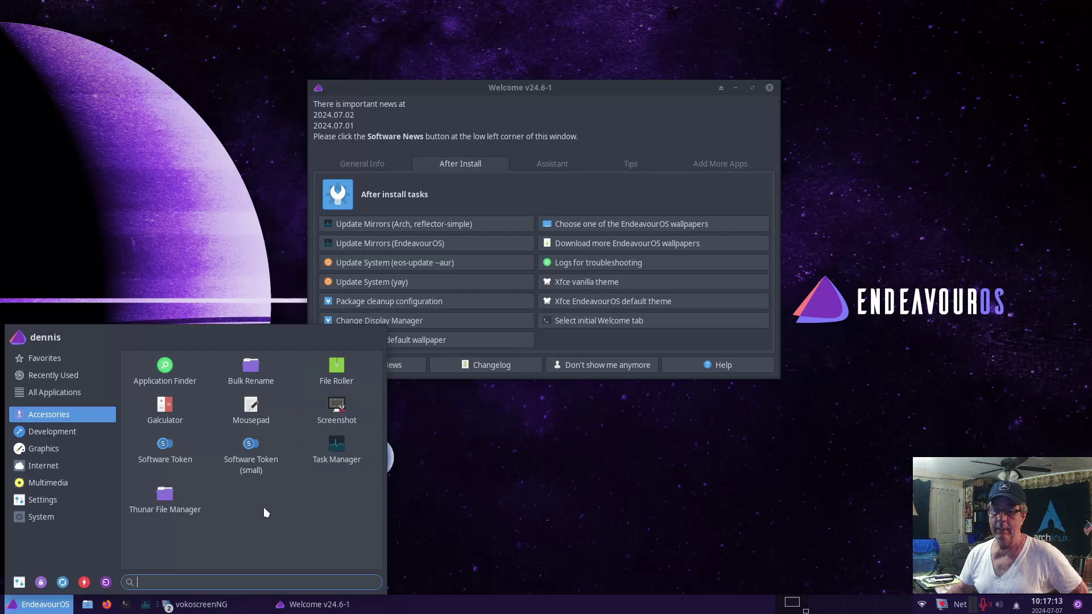
click(65, 433)
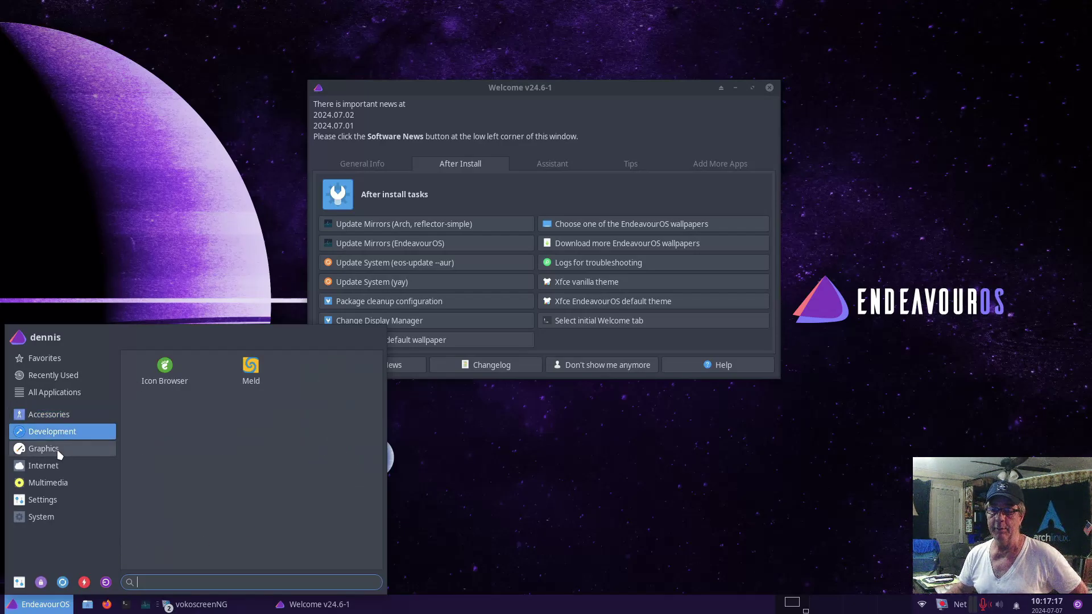
click(58, 449)
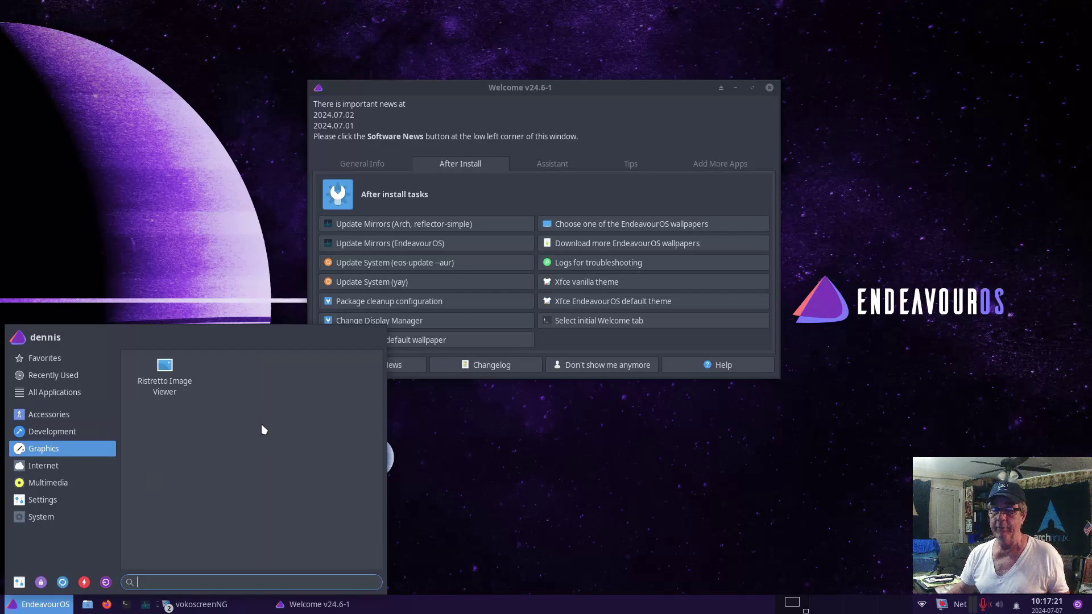
click(55, 470)
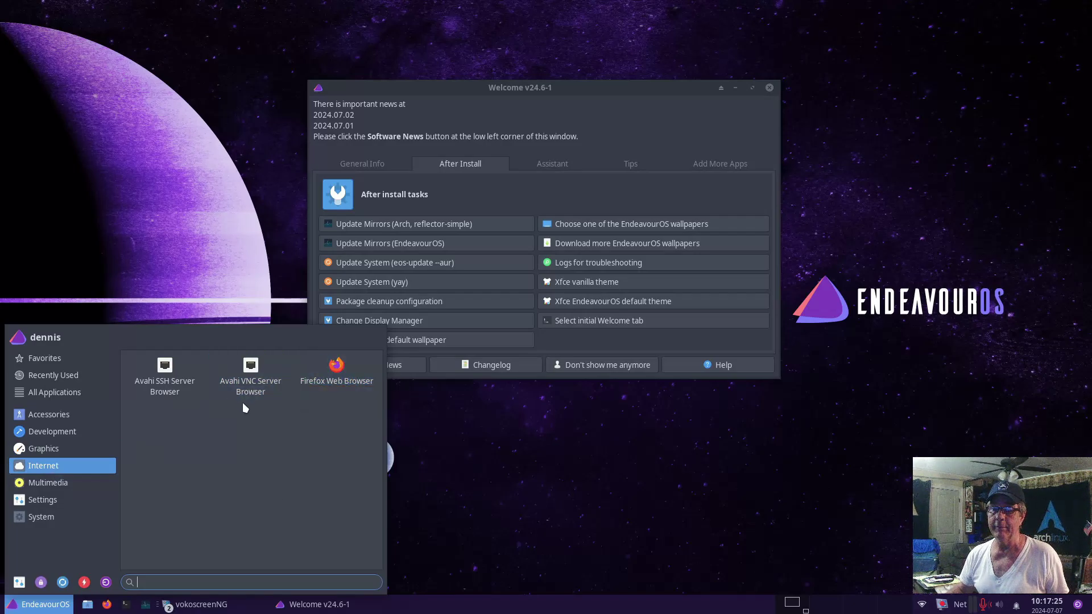
click(53, 484)
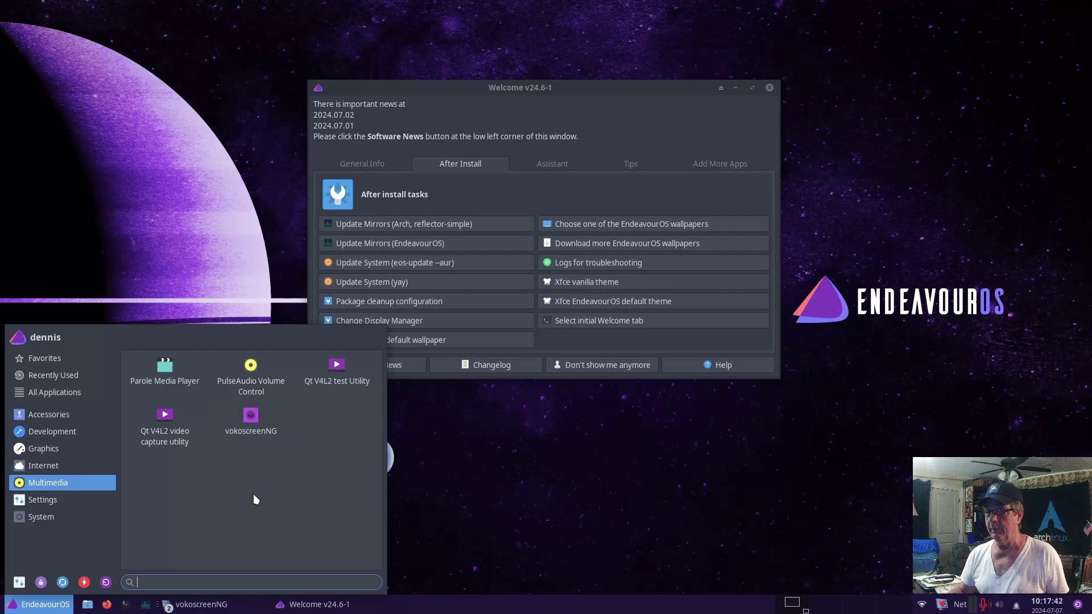
click(57, 501)
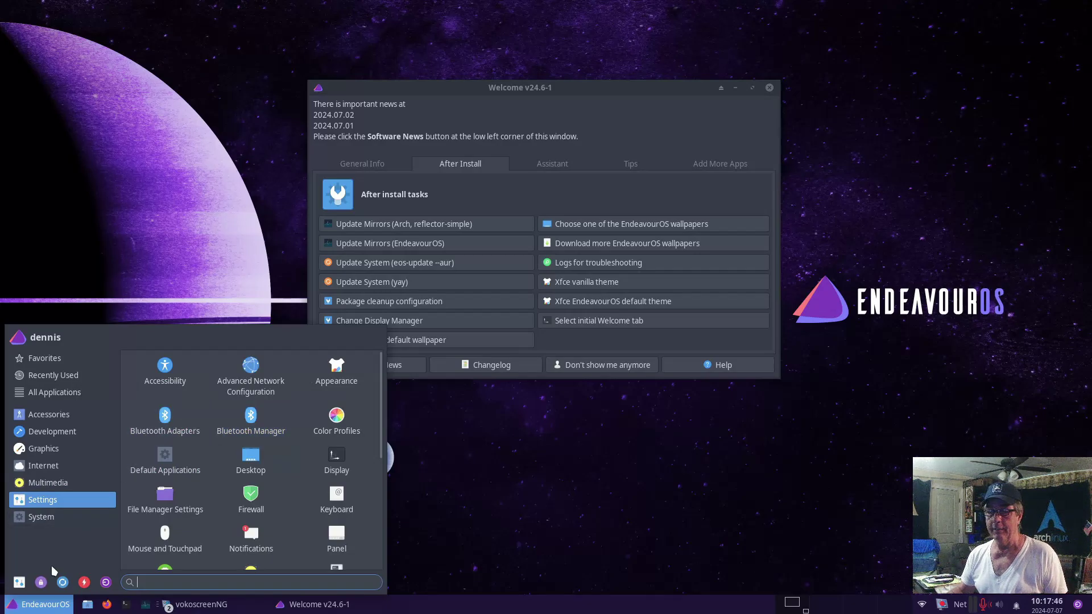
click(46, 518)
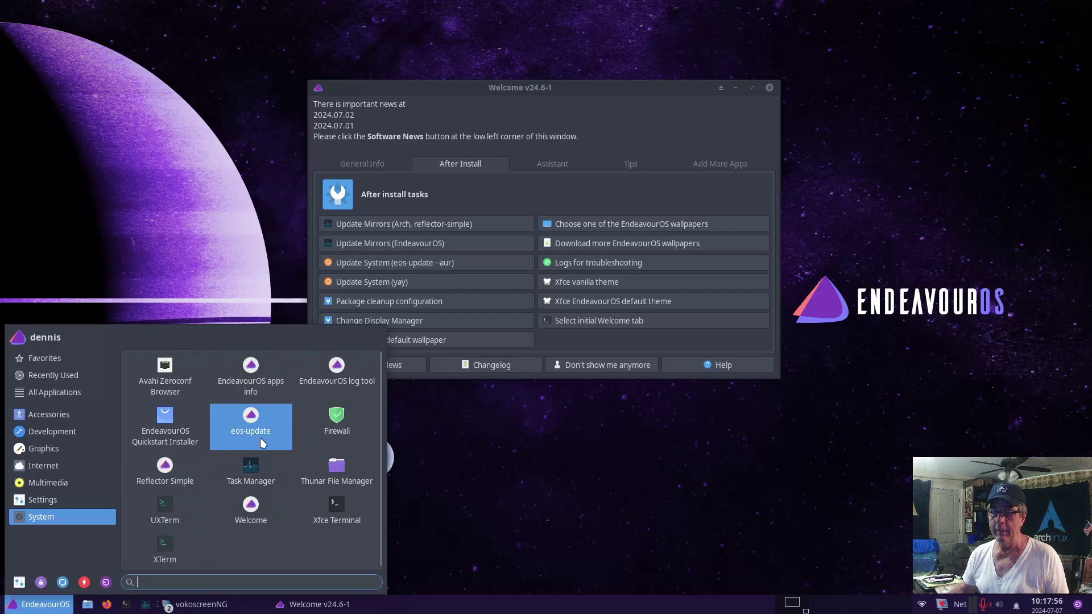
click(562, 472)
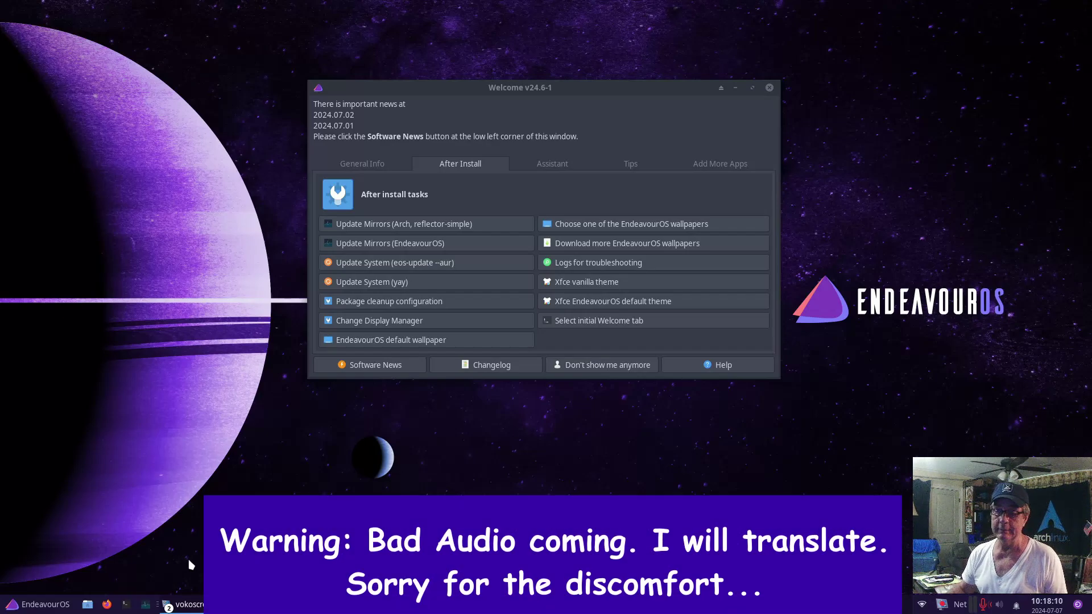
Check the system's memory and CPU usage with a resource monitor in a terminal over the Welcome window, and close the terminal.
click(126, 604)
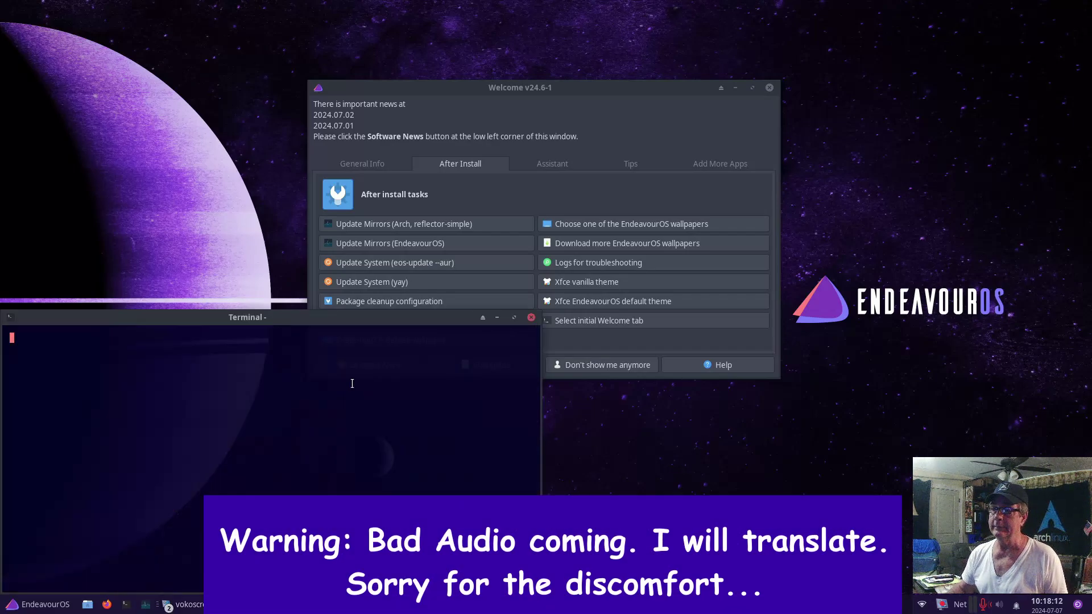
drag(401, 315, 700, 156)
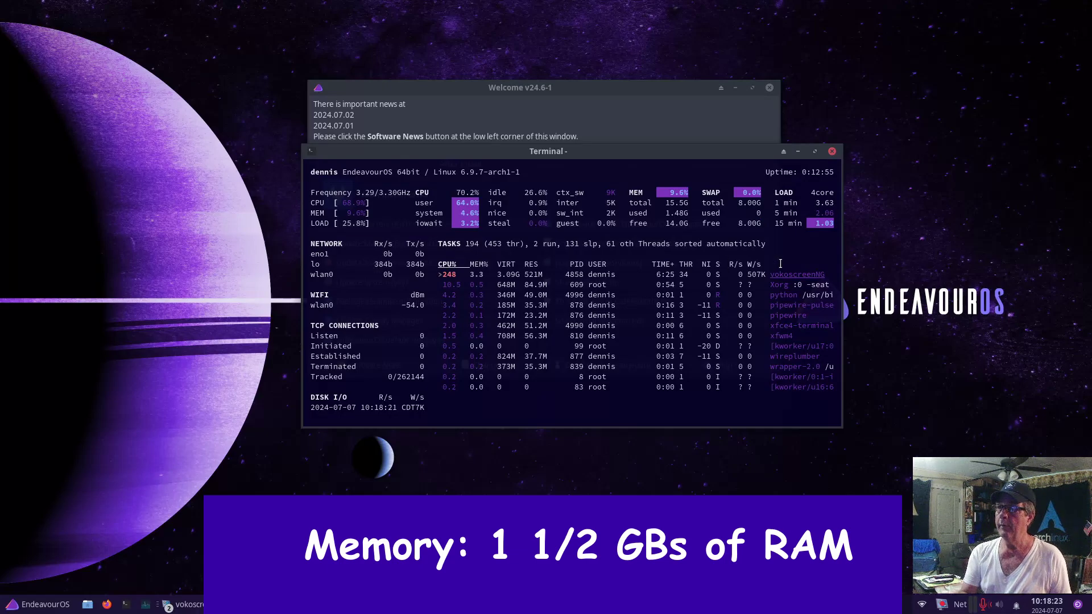
click(832, 151)
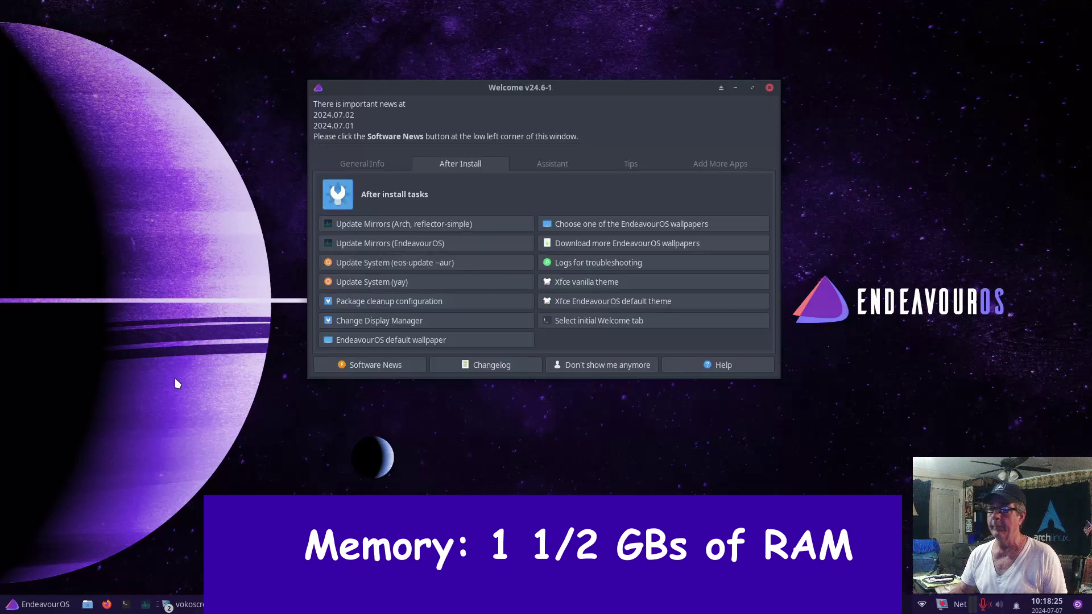